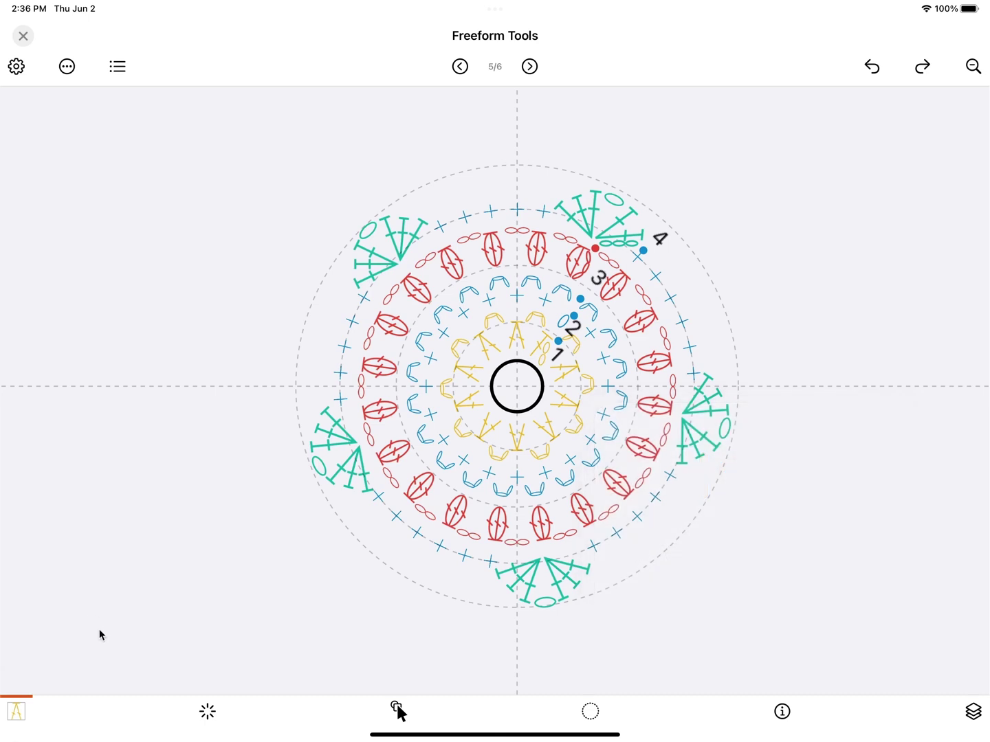
- Place a dark-green T-shaped crochet stitch on the empty canvas left of the round chart
left_click(17, 714)
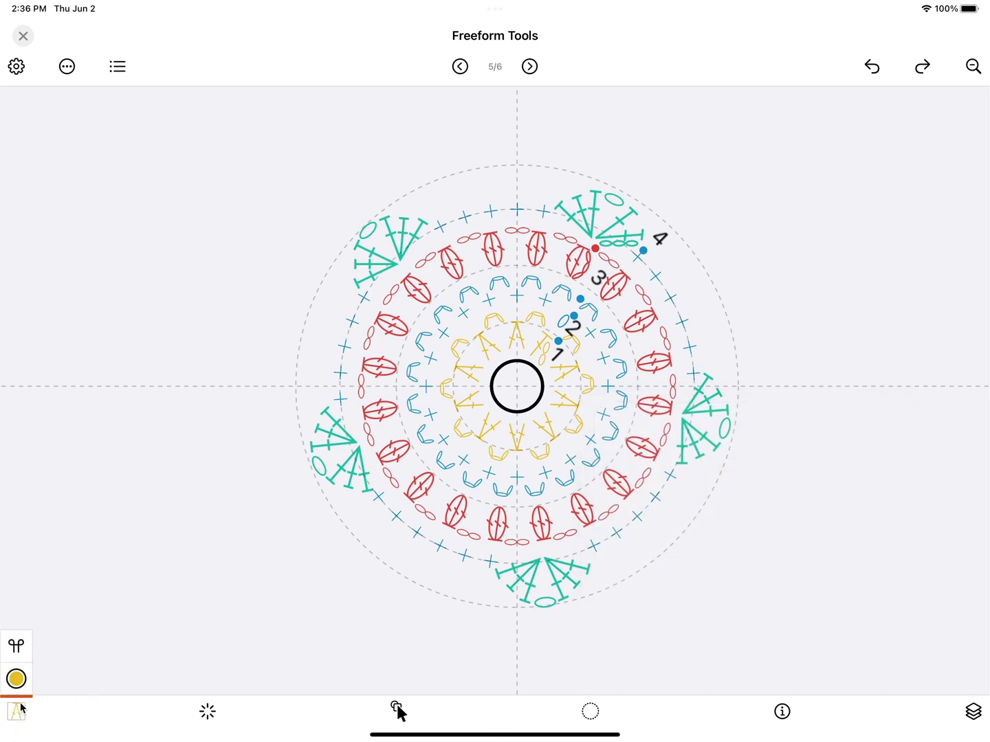
left_click(18, 644)
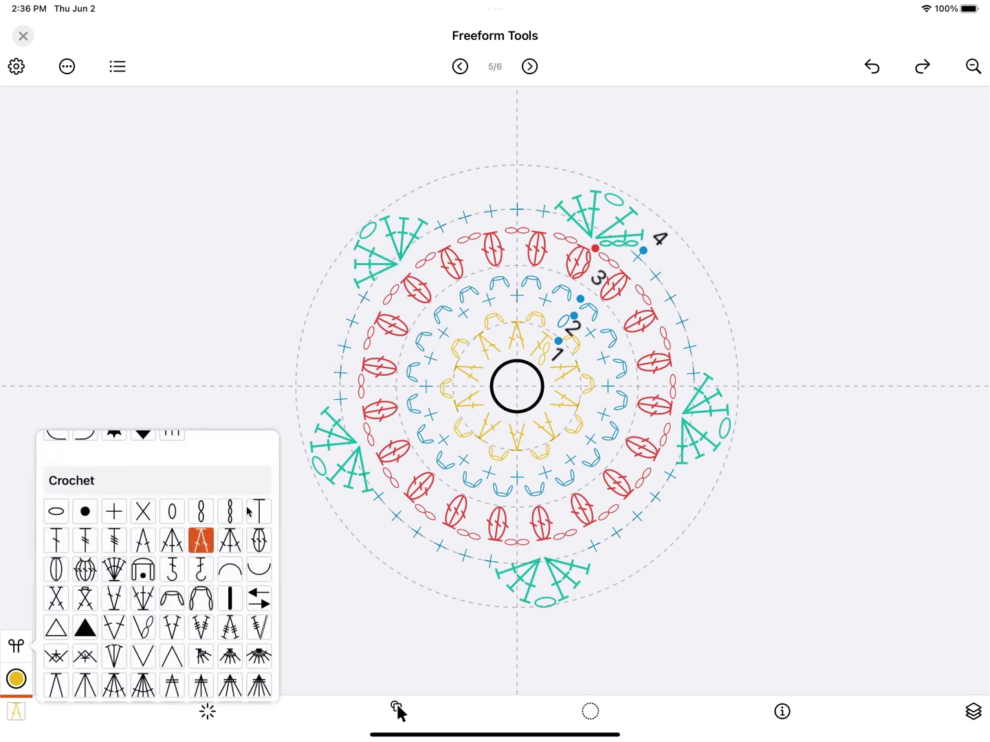
left_click(251, 512)
left_click(16, 681)
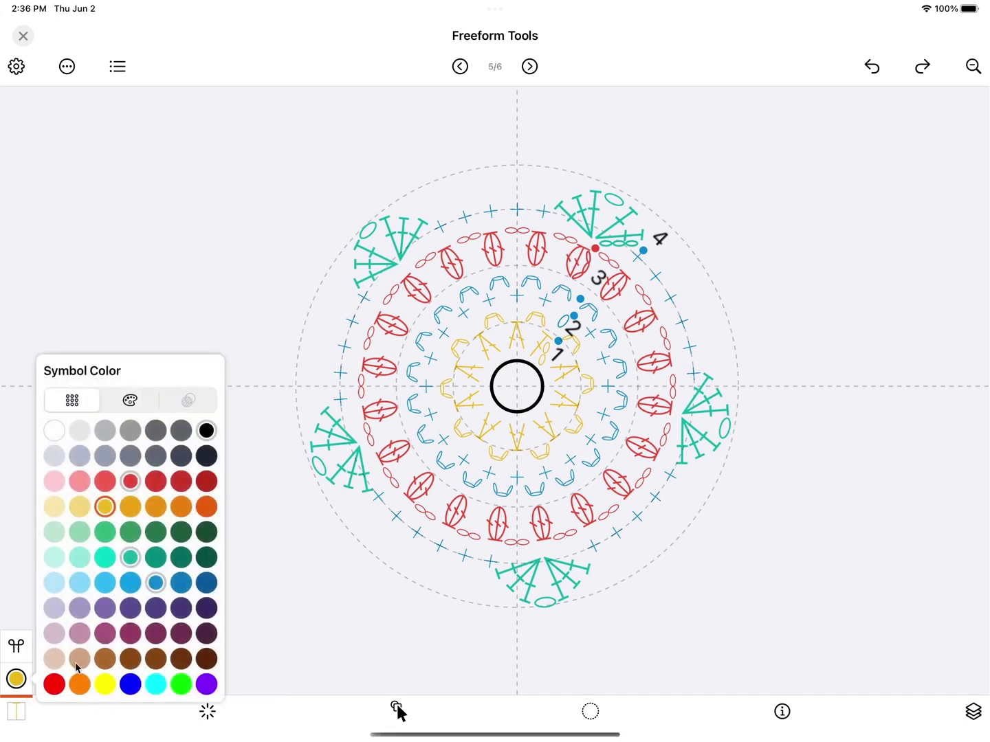
left_click(181, 558)
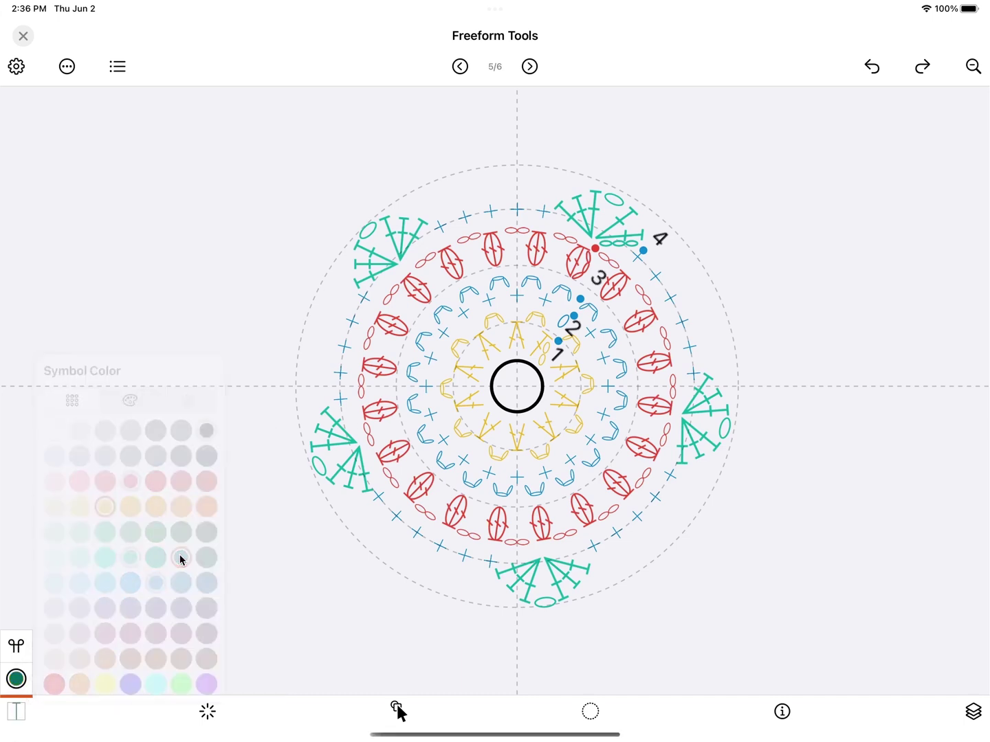
left_click(228, 300)
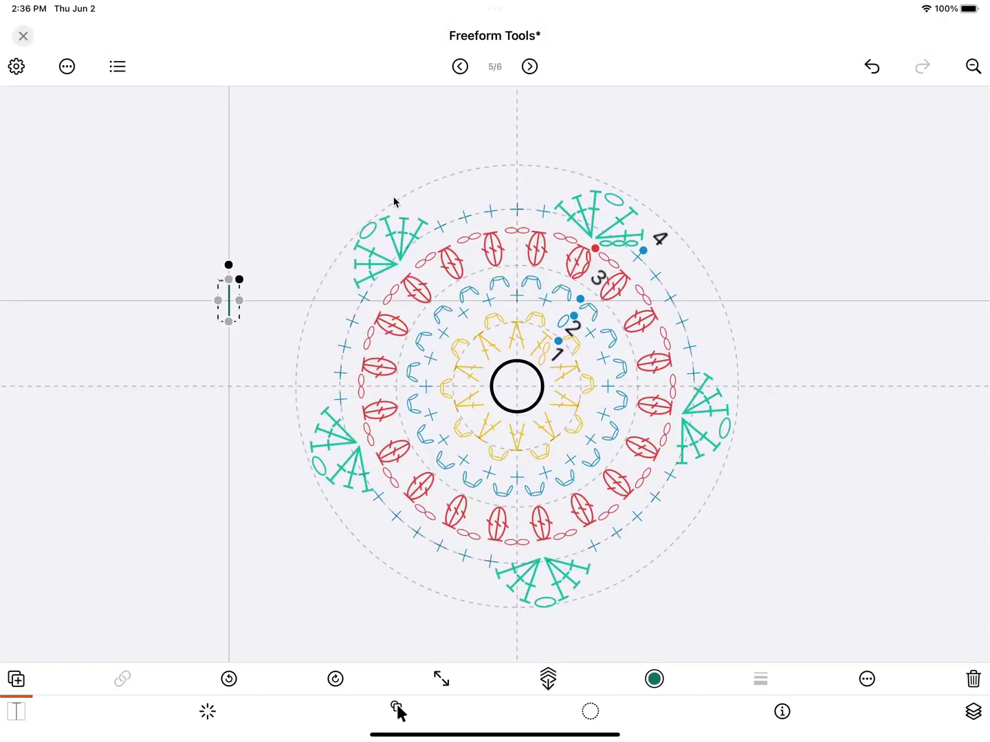
- Enlarge the green stitch slightly, duplicate it, and turn the copy back to upright
left_click_drag(239, 279, 231, 239)
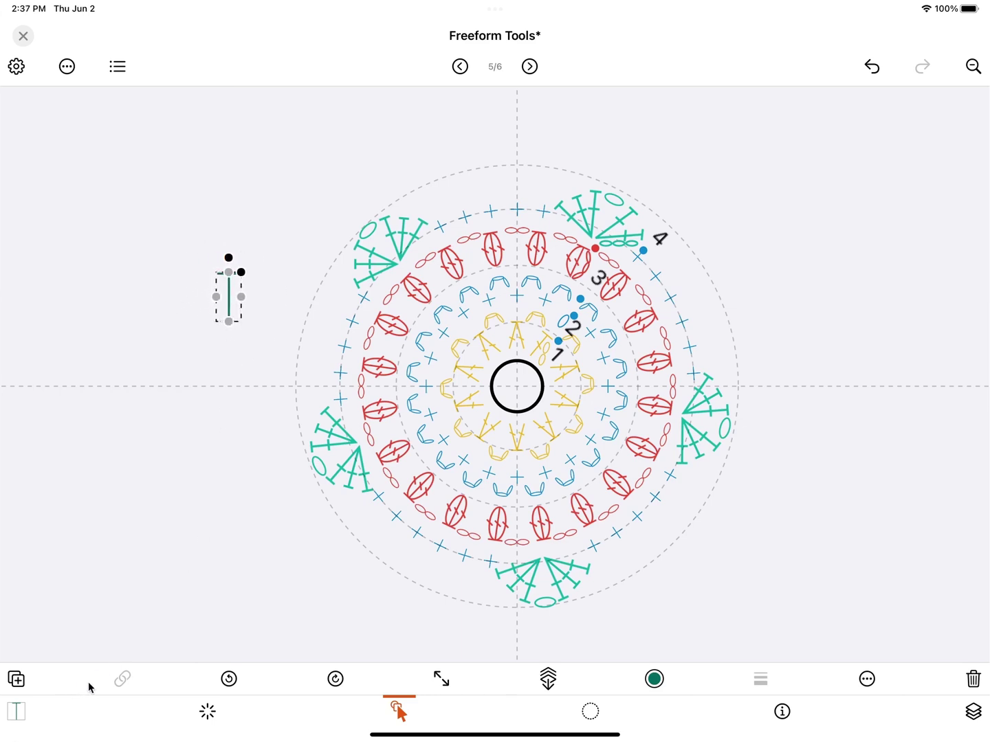
left_click(15, 681)
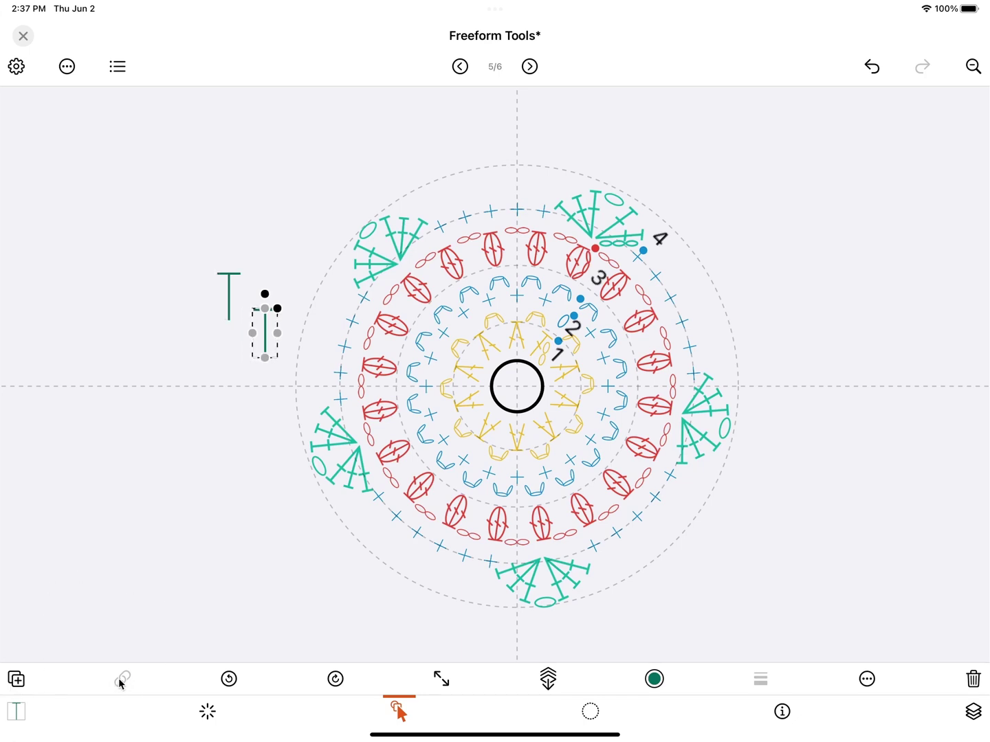
left_click(223, 679)
left_click(224, 679)
left_click(332, 677)
left_click(332, 677)
left_click(223, 679)
- Enlarge the copied stitch with the size slider and recolour it light blue
left_click(441, 679)
mouse_move(432, 631)
left_mouse_down()
mouse_move(471, 638)
mouse_move(440, 637)
left_mouse_up()
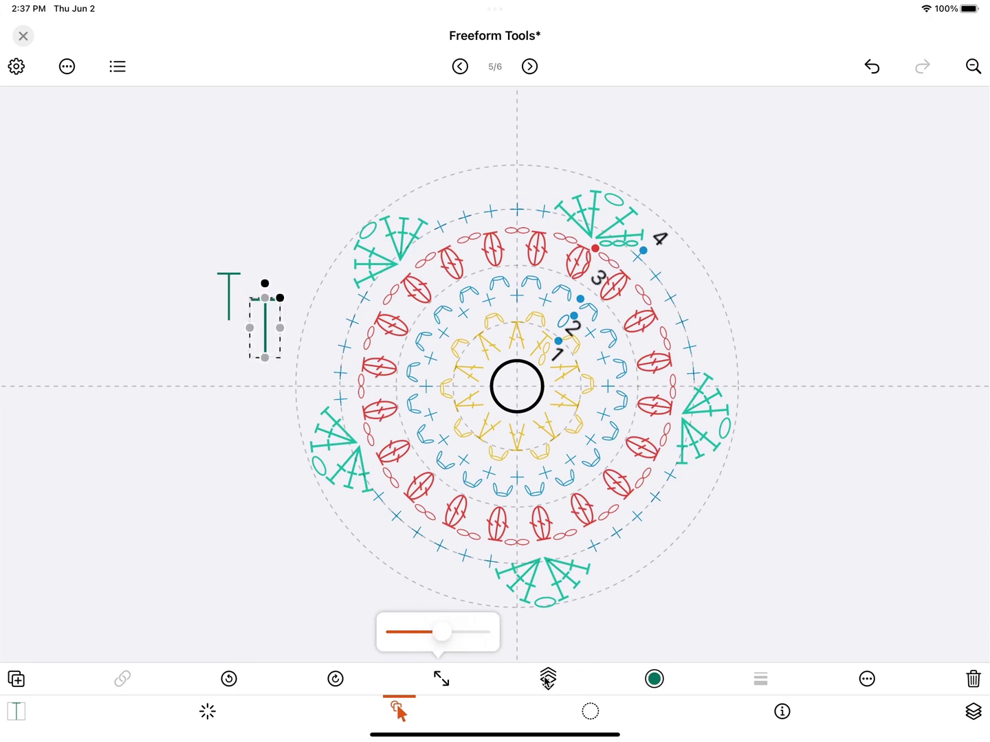
left_click(653, 679)
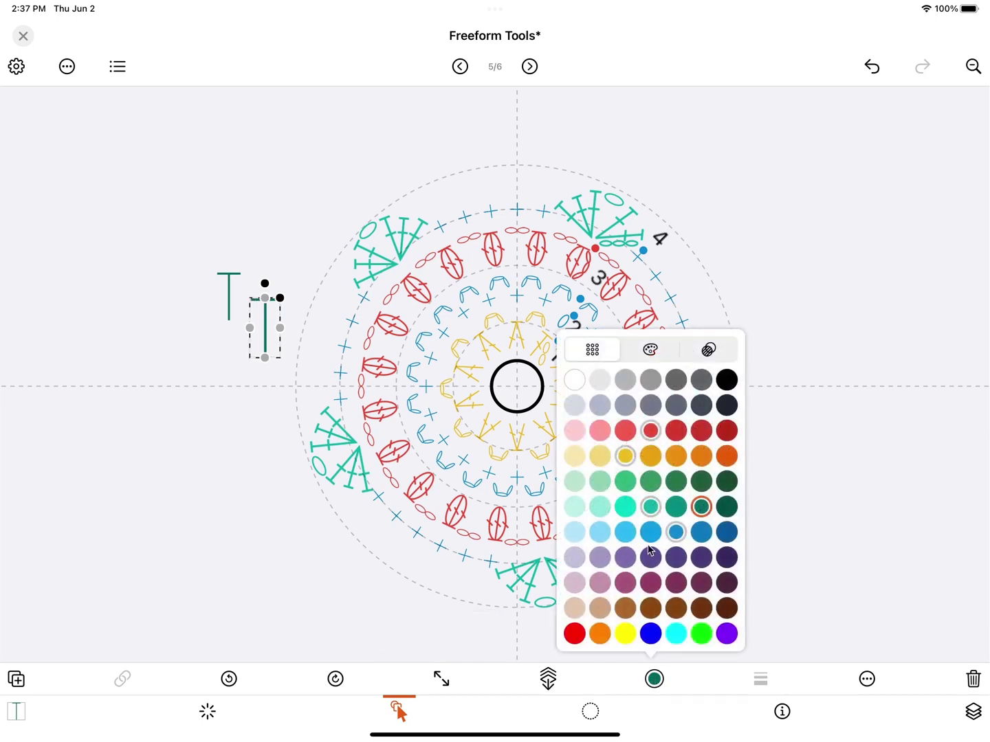
left_click(626, 532)
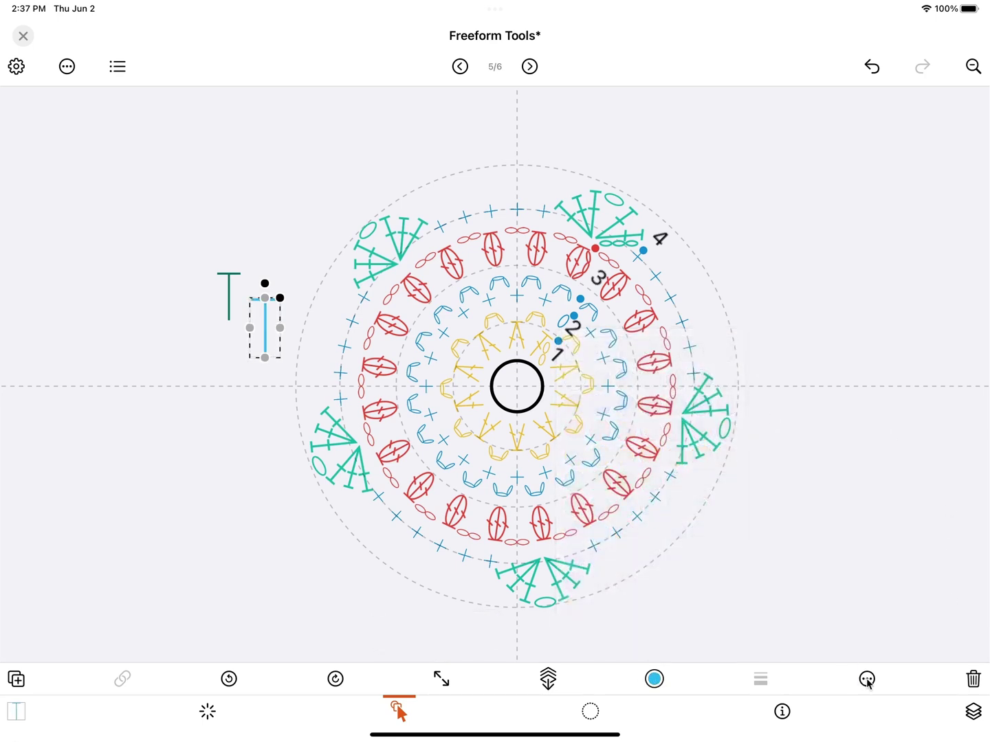
left_click(867, 679)
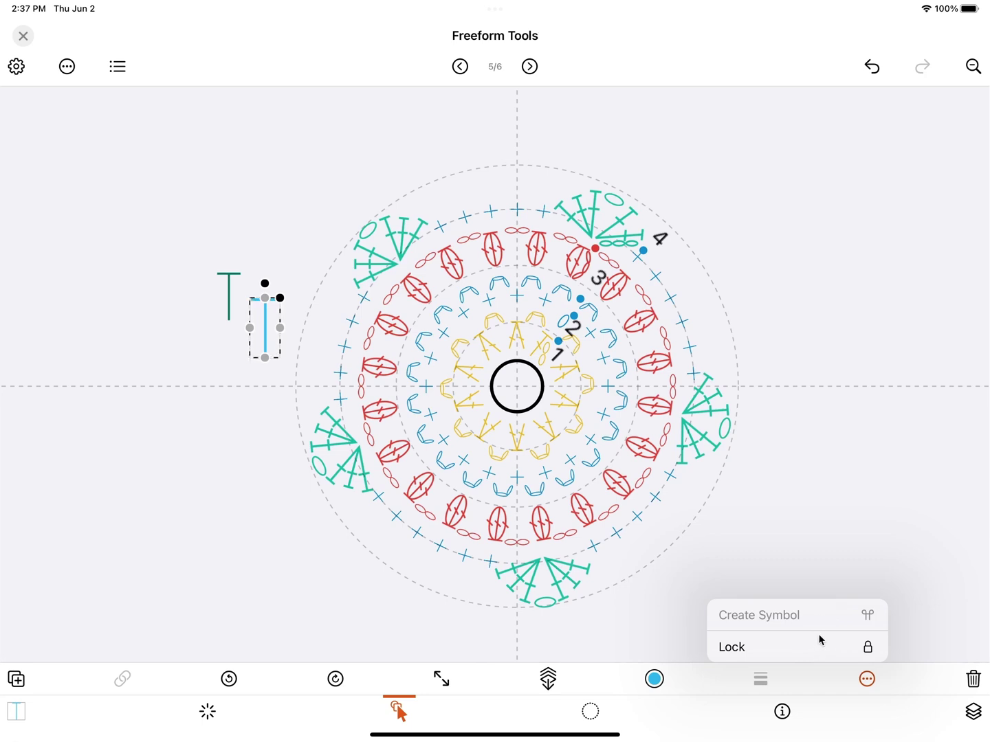
left_click(865, 543)
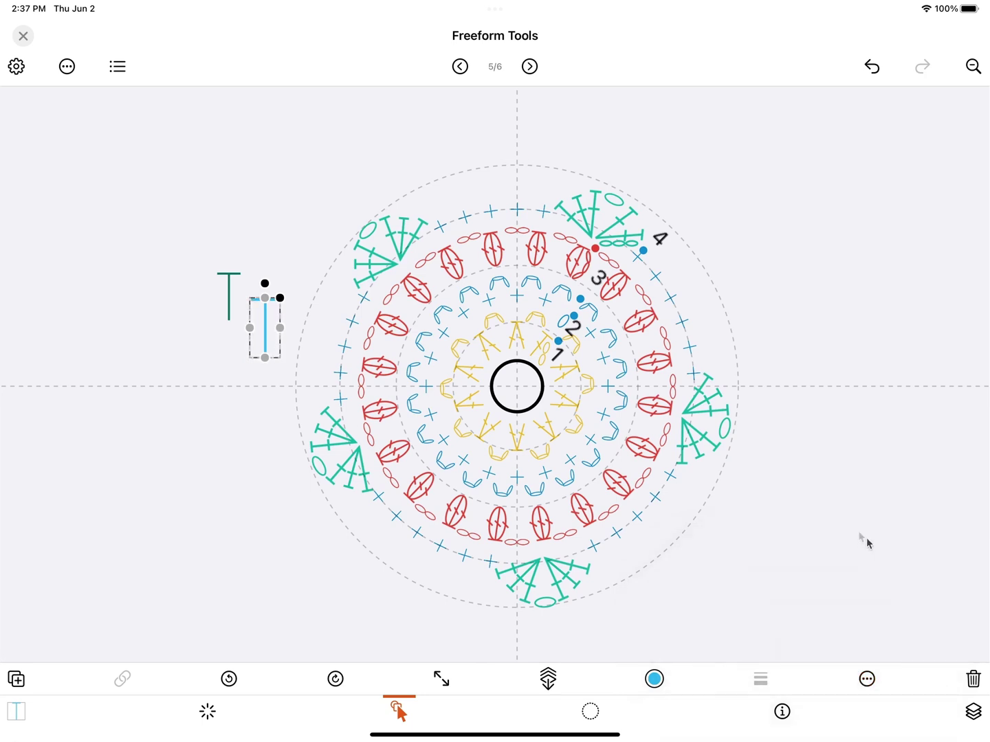
- Place a stitch ring left of the chart, enlarge it, and use the triple-slashed stitch symbol
left_click(208, 713)
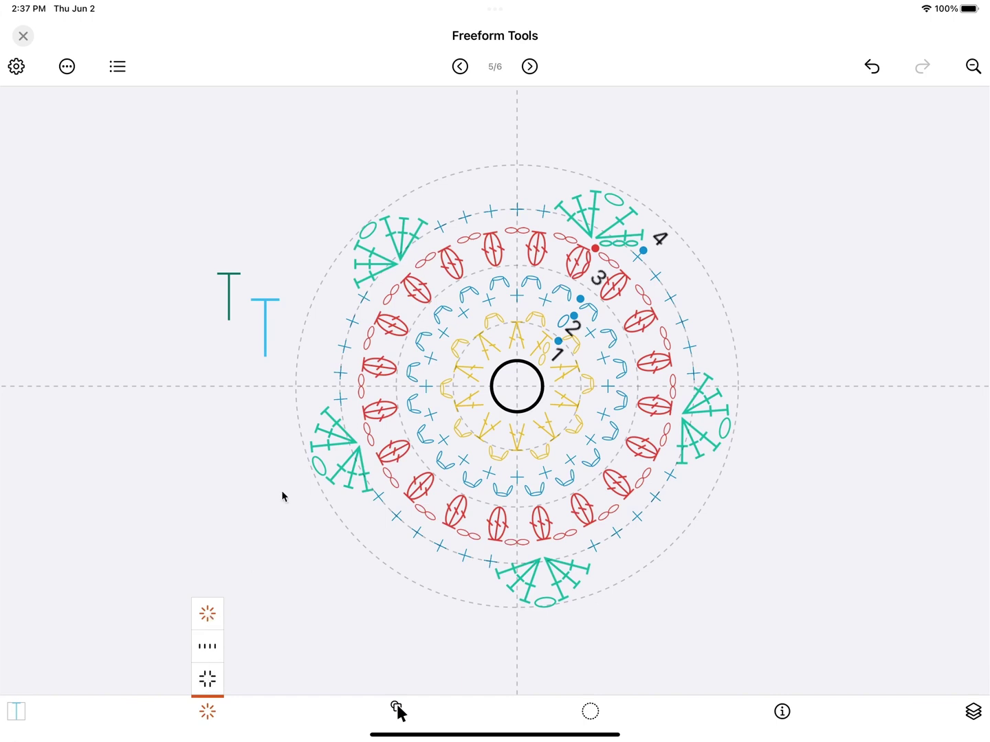
left_click(185, 524)
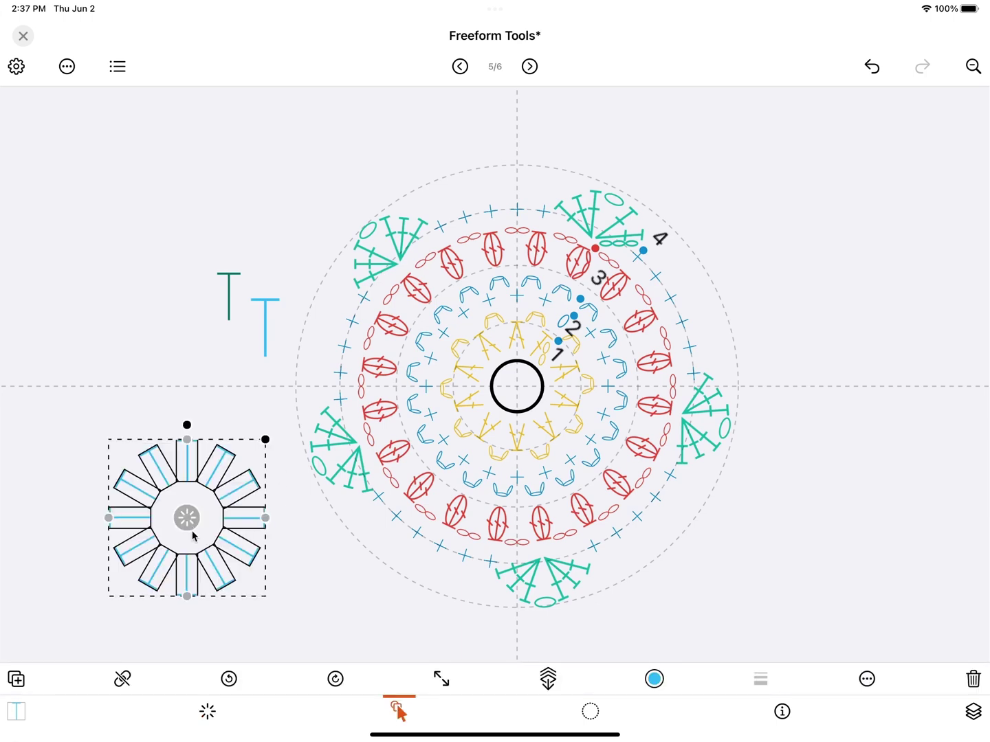
left_click_drag(272, 440, 296, 407)
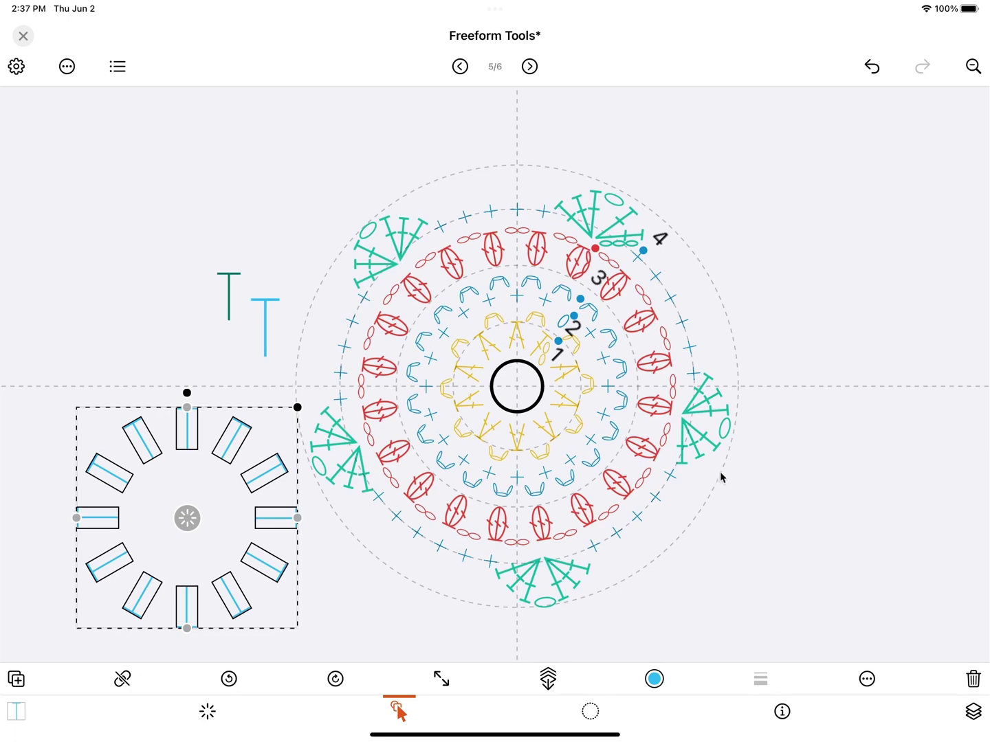
left_click(866, 681)
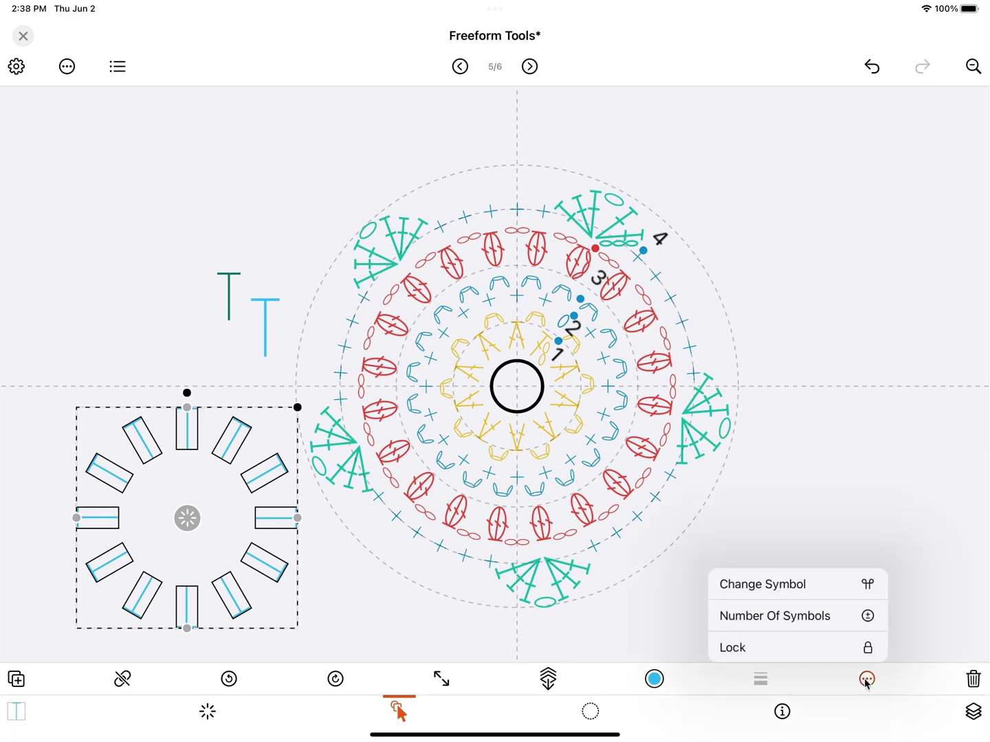
left_click(827, 587)
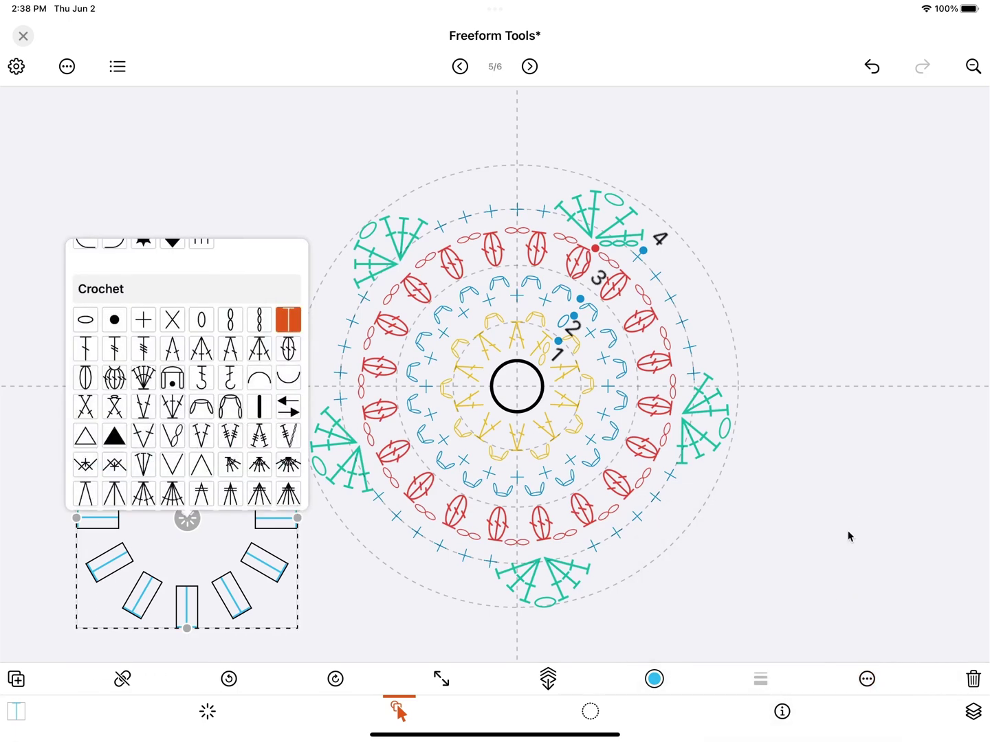
left_click(144, 349)
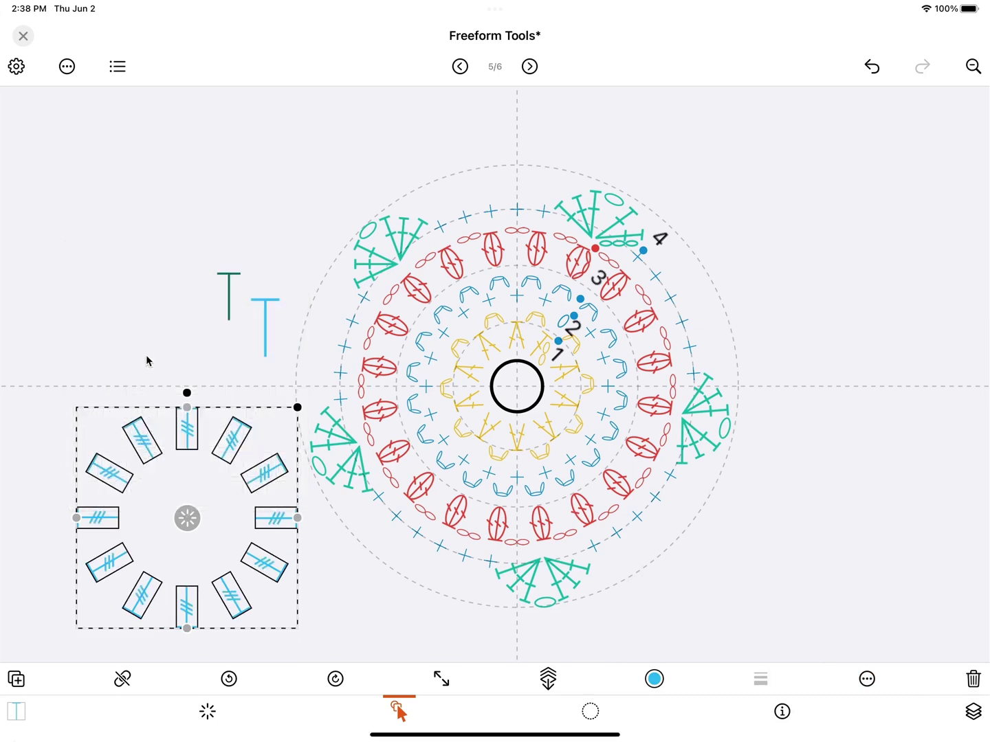
- Raise the ring's stitch count from 12 to 20 and scale the ring up
left_click(867, 679)
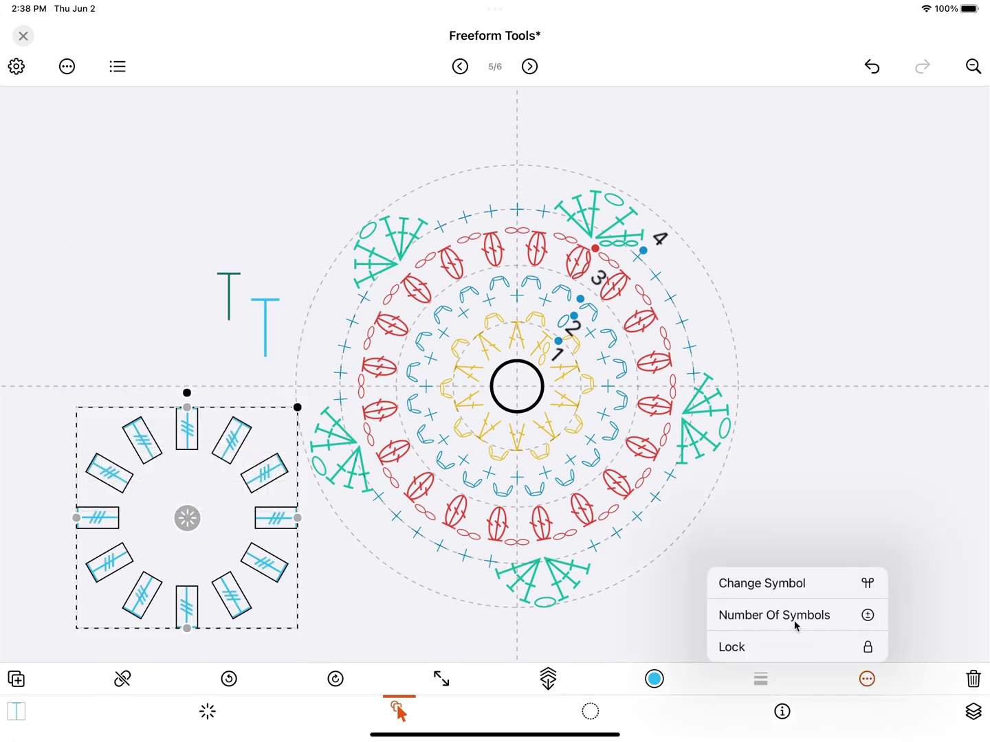
left_click(842, 615)
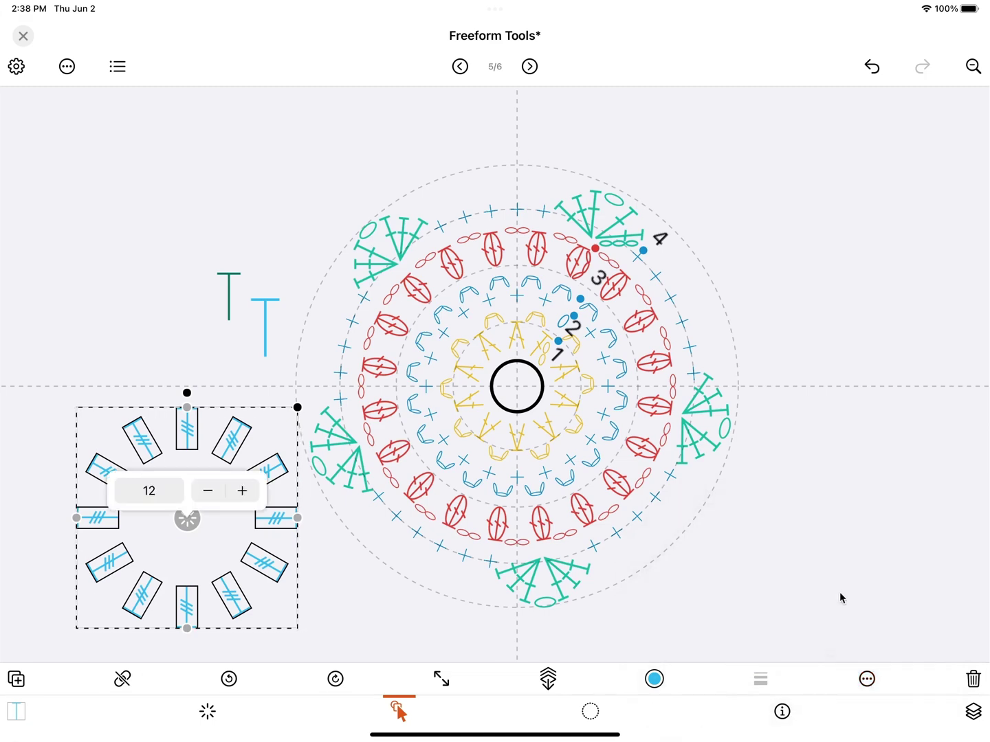
left_click(248, 492)
left_click(248, 492)
left_click(249, 492)
left_click(249, 492)
left_click(249, 492)
left_click(249, 492)
left_click(250, 492)
left_click(252, 492)
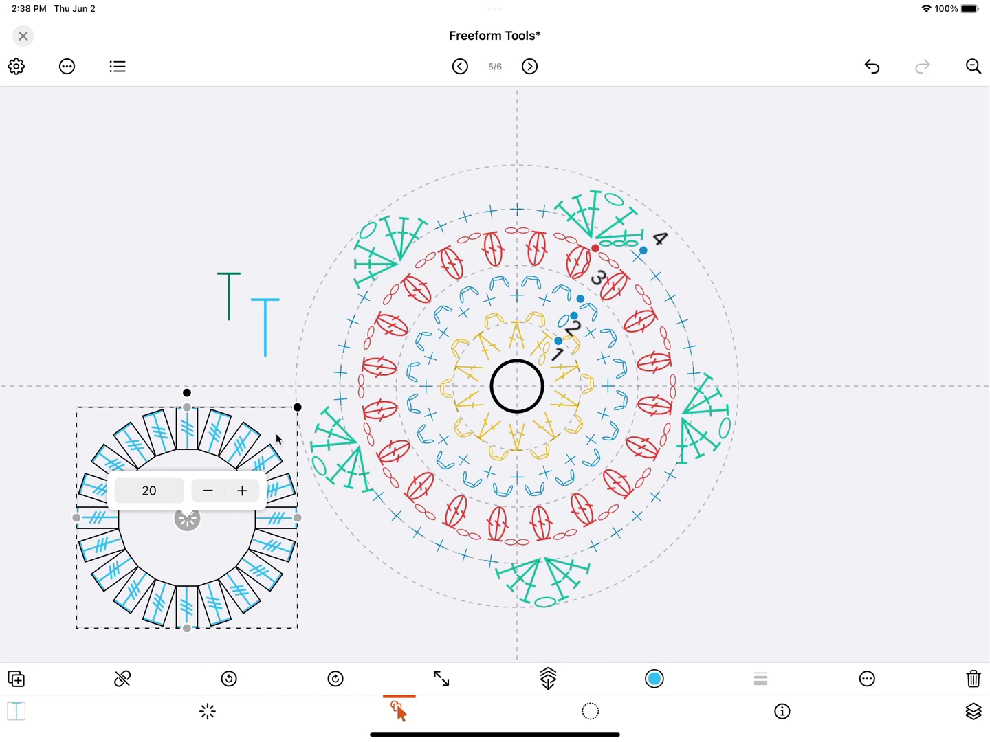
left_click_drag(298, 409, 357, 483)
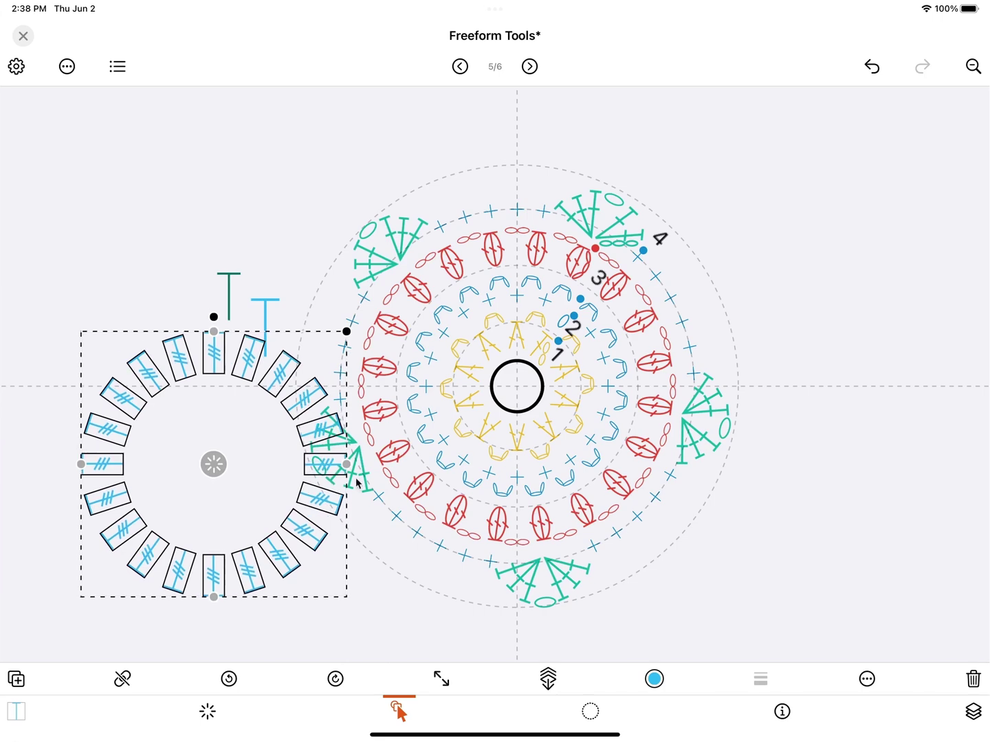
- Shrink the ring slightly and ungroup it into separate stitches
left_click(440, 681)
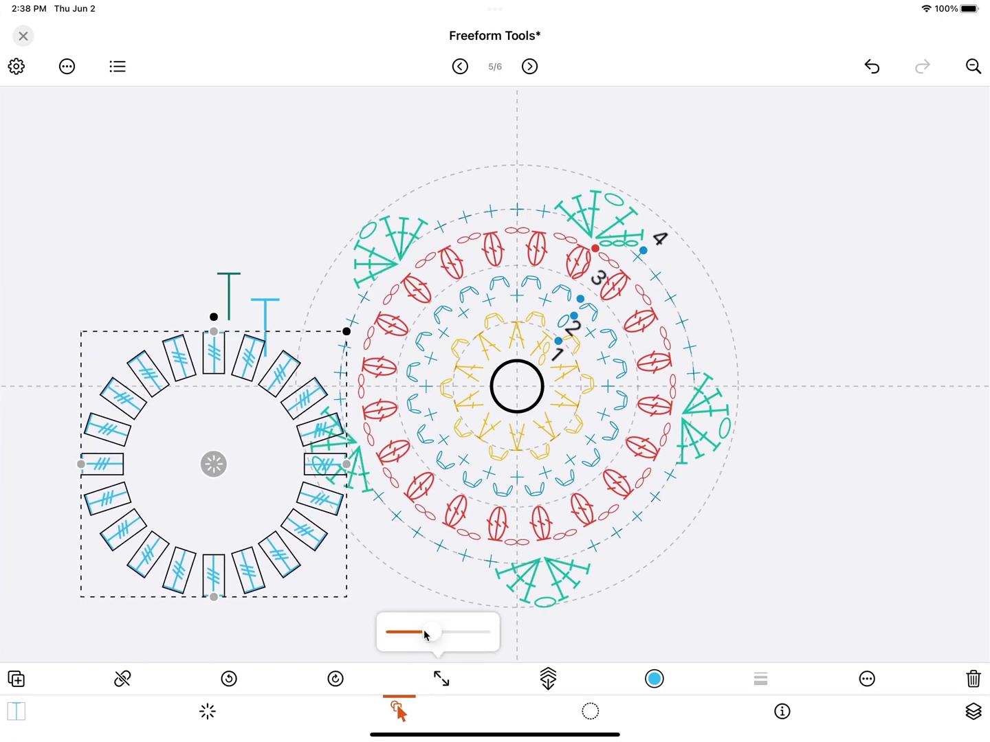
mouse_move(427, 632)
left_mouse_down()
mouse_move(393, 631)
mouse_move(475, 631)
mouse_move(421, 638)
mouse_move(433, 636)
mouse_move(435, 654)
left_mouse_up()
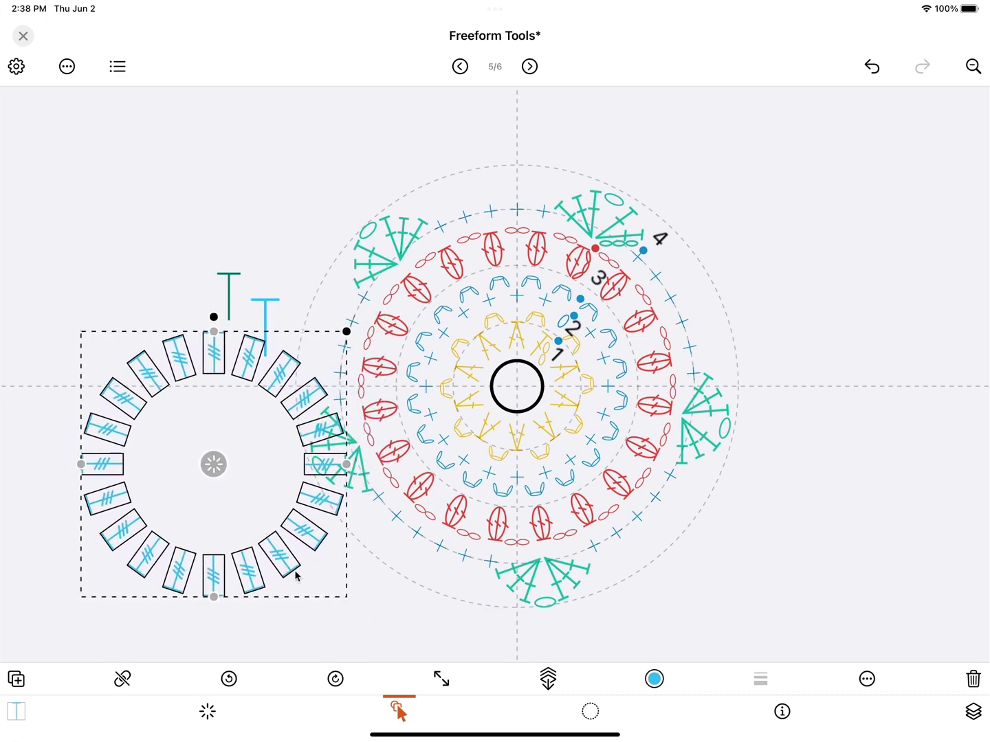
left_click(123, 679)
left_click(151, 652)
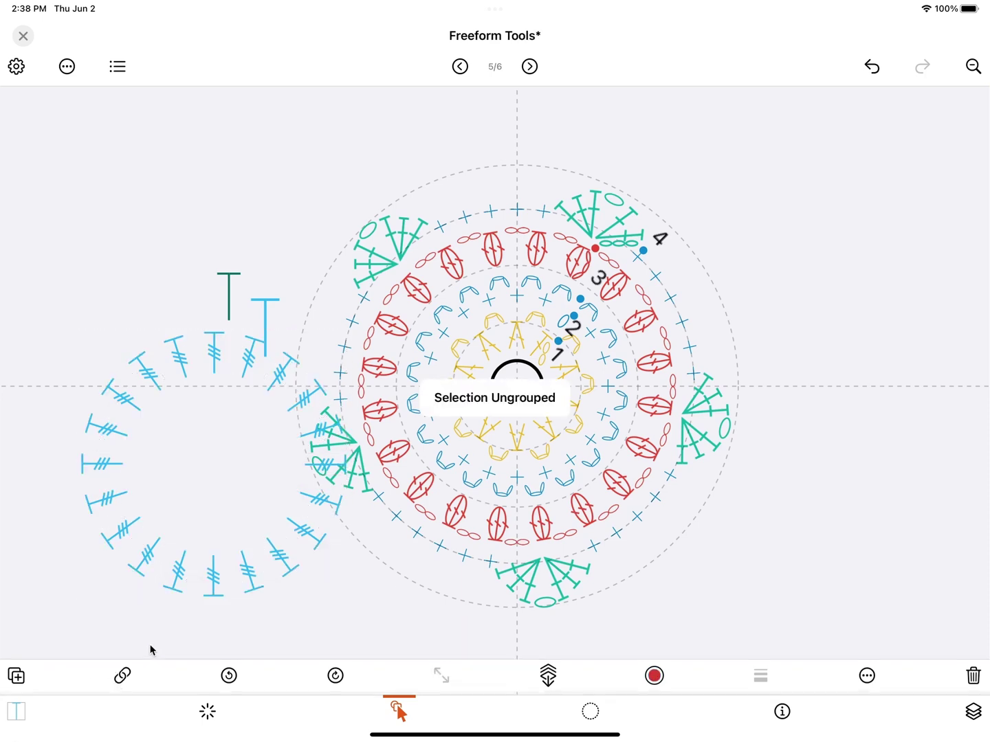
- Pull one lower-left stitch out of the ring and tilt it diagonally
left_click(178, 577)
left_click_drag(182, 573, 92, 658)
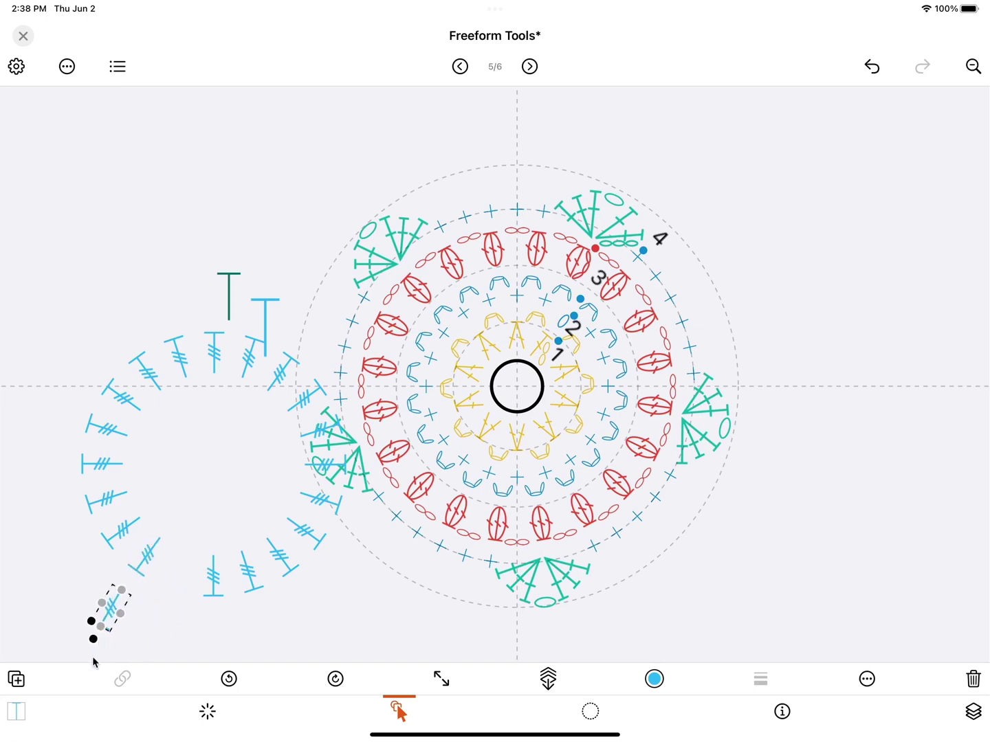
left_click(319, 623)
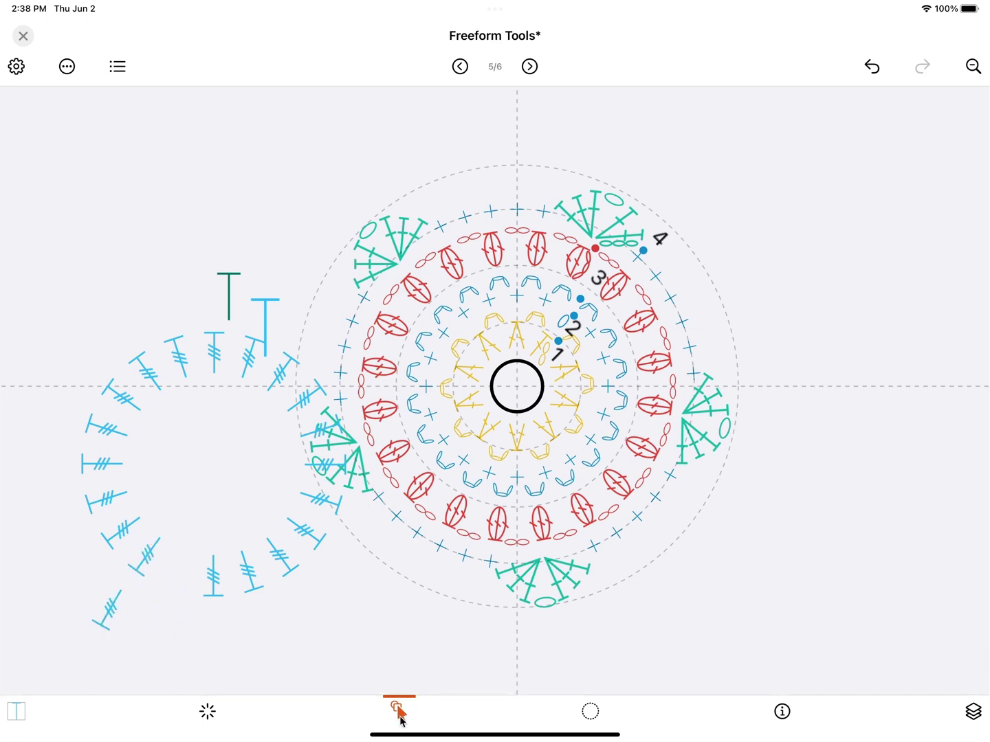
left_click(401, 716)
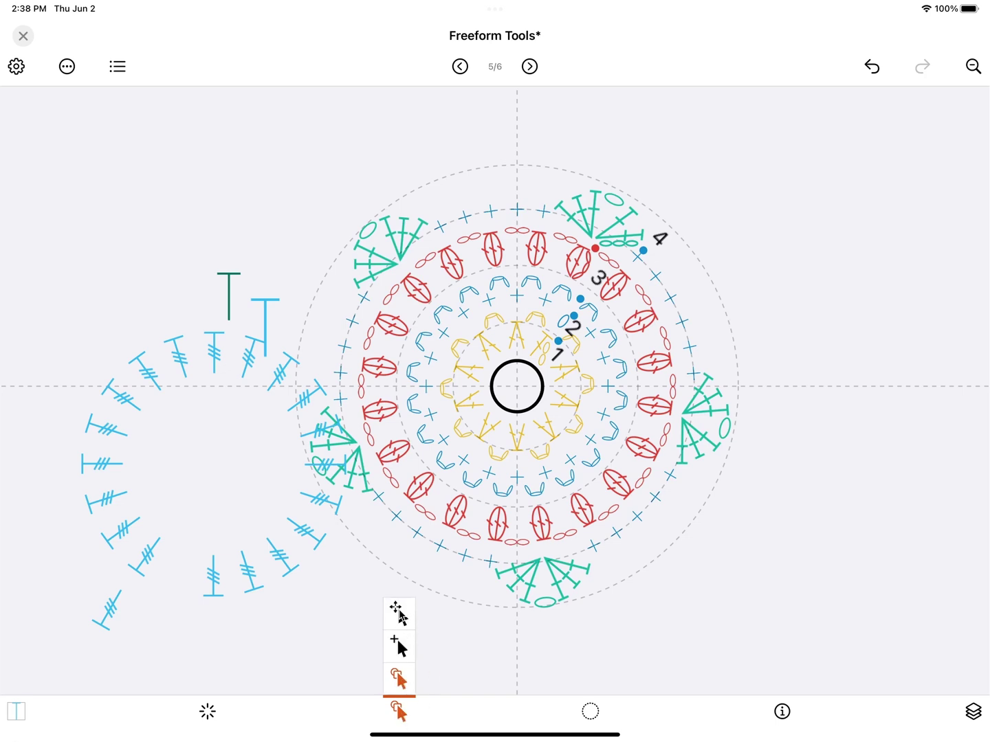
- Move the dark-green T stitch above the round chart, centred on its vertical axis
left_click(399, 613)
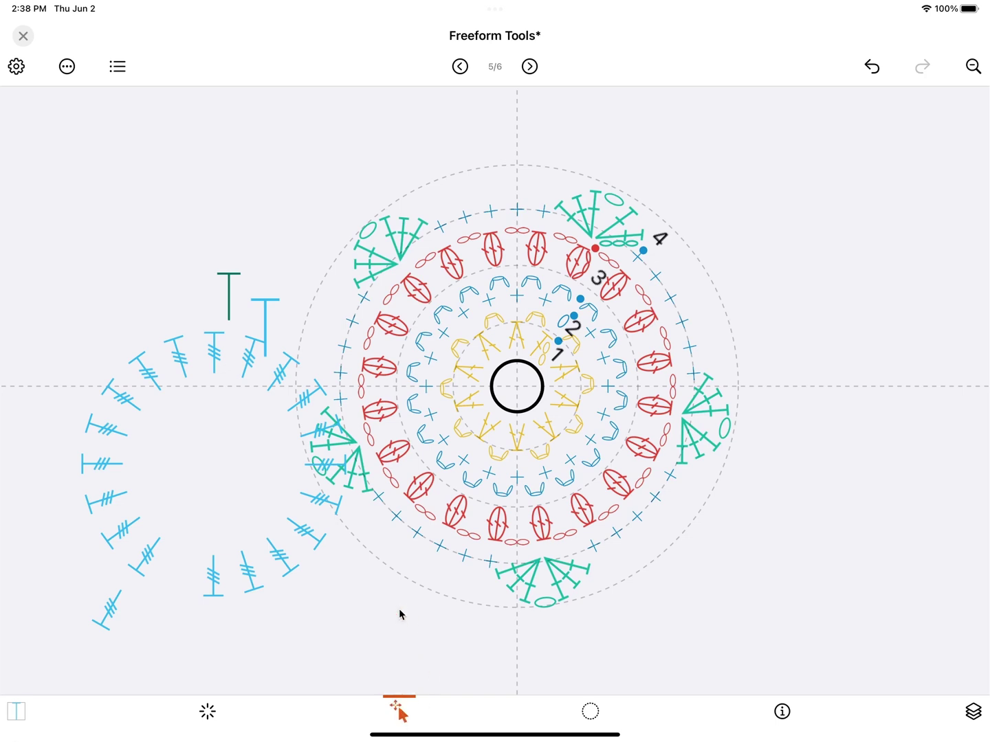
left_click(227, 298)
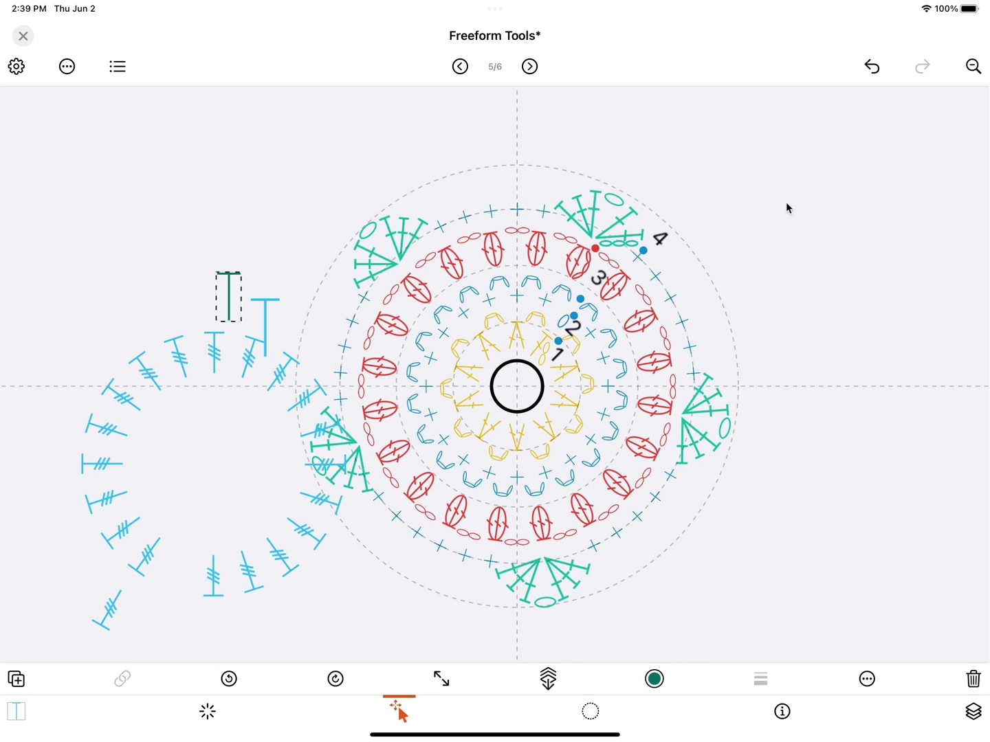
left_click_drag(786, 207, 722, 231)
left_click_drag(165, 240, 348, 164)
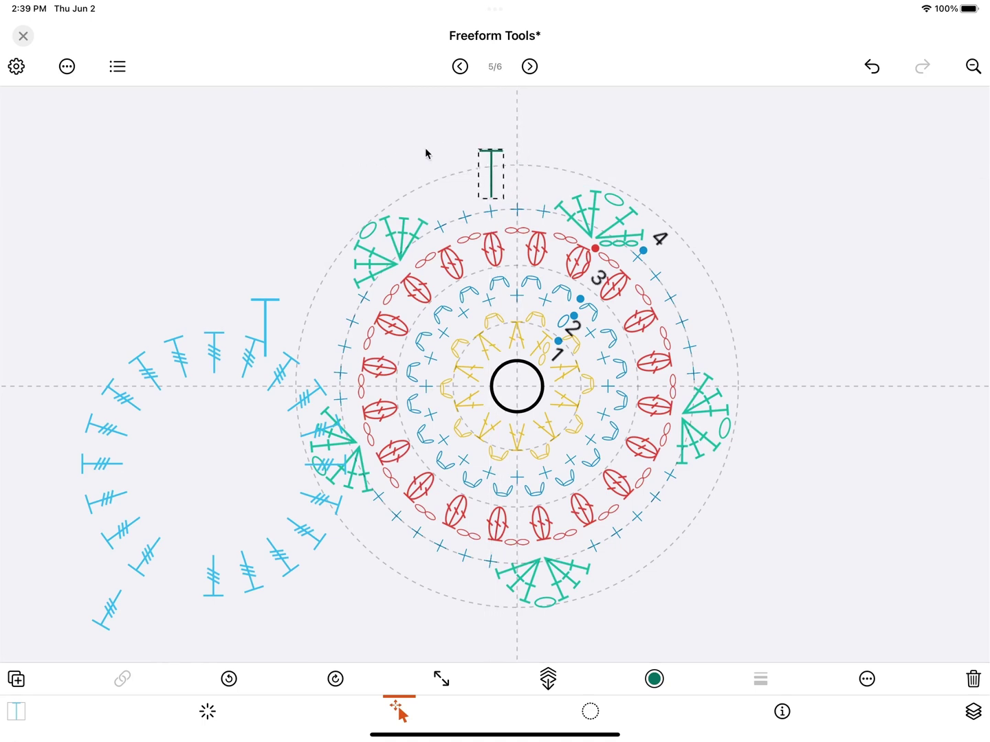
left_click_drag(424, 147, 326, 169)
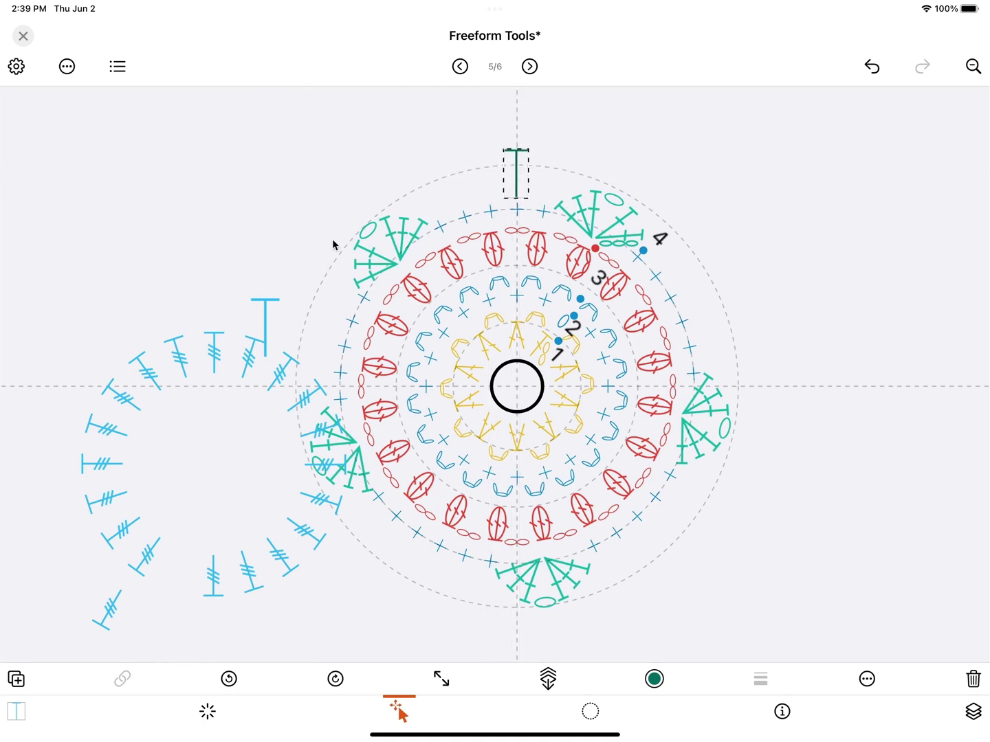
- Colour the top T stitch and the upper-left arc stitches orange using add-to-selection mode
left_click(386, 705)
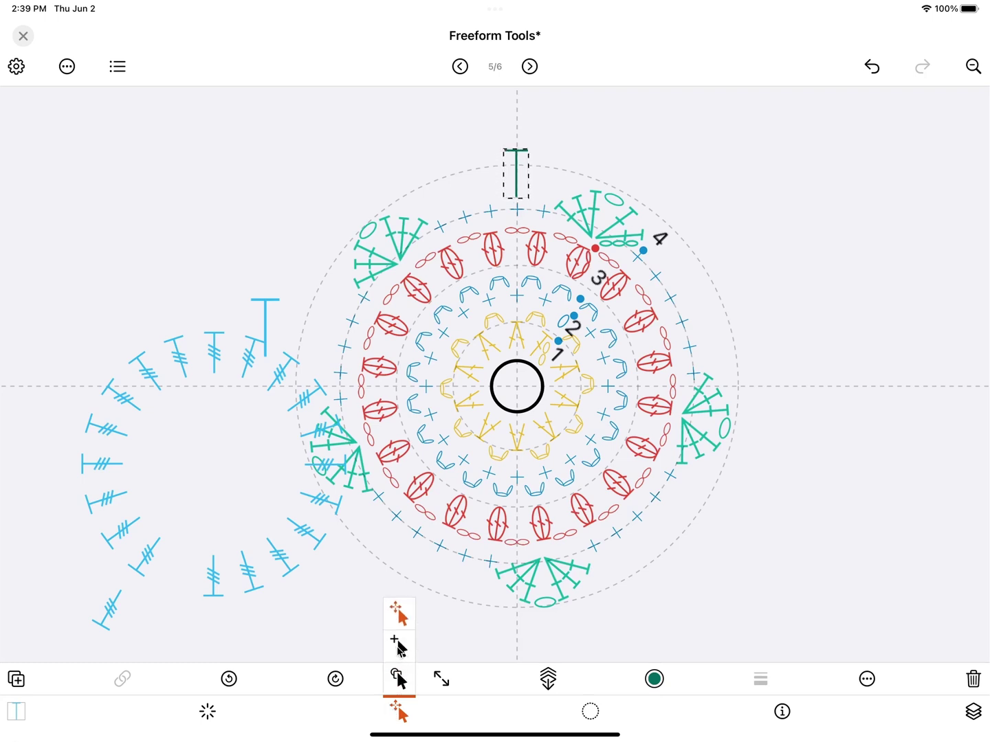
left_click(400, 646)
left_click(267, 307)
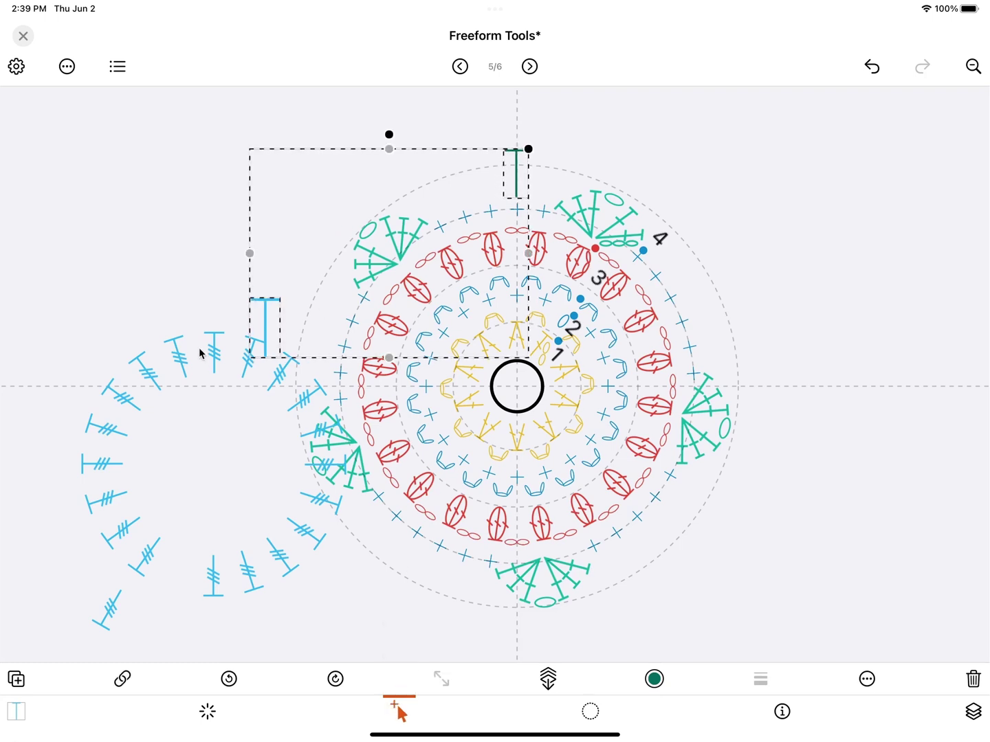
left_click(214, 352)
left_click(177, 357)
left_click(142, 367)
left_click(114, 395)
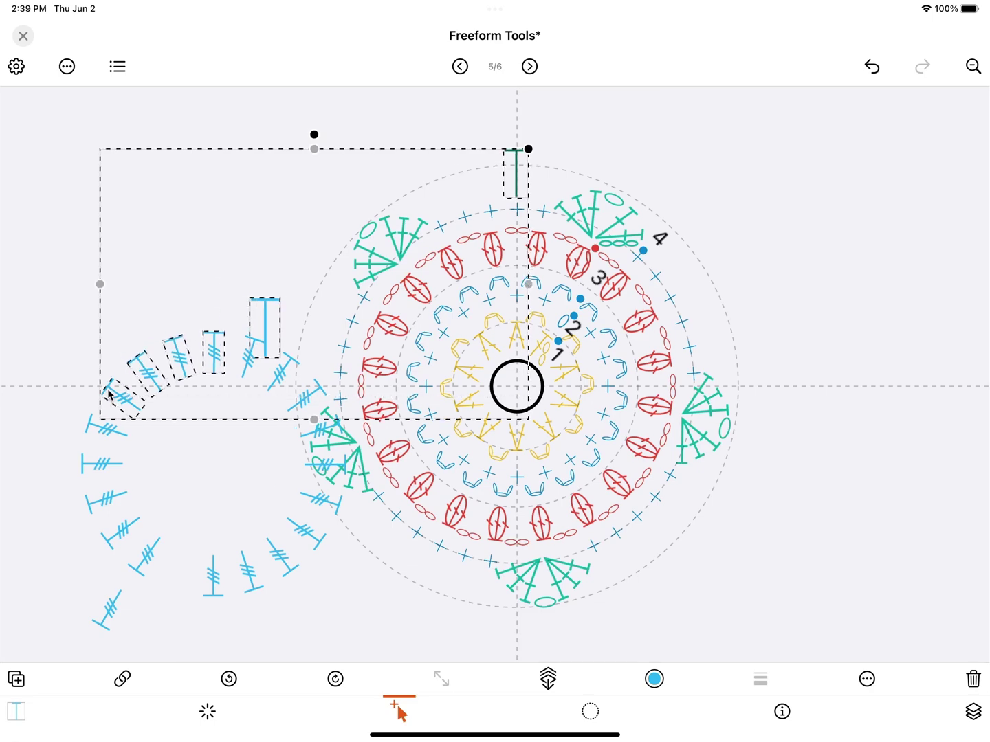
left_click(97, 430)
left_click(654, 679)
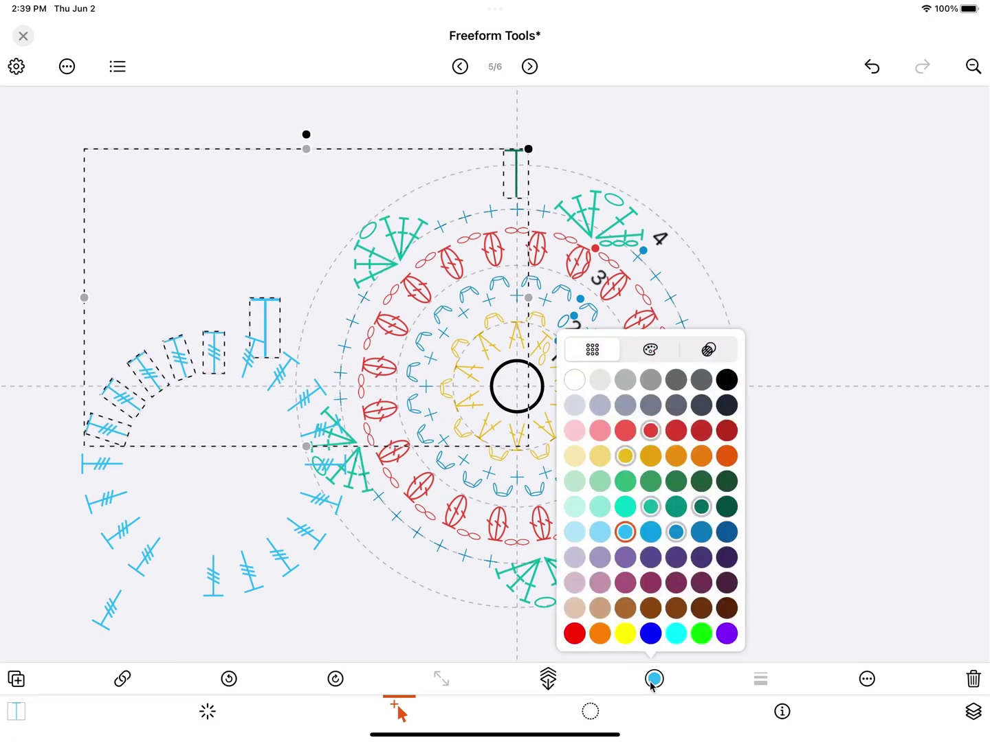
left_click(654, 455)
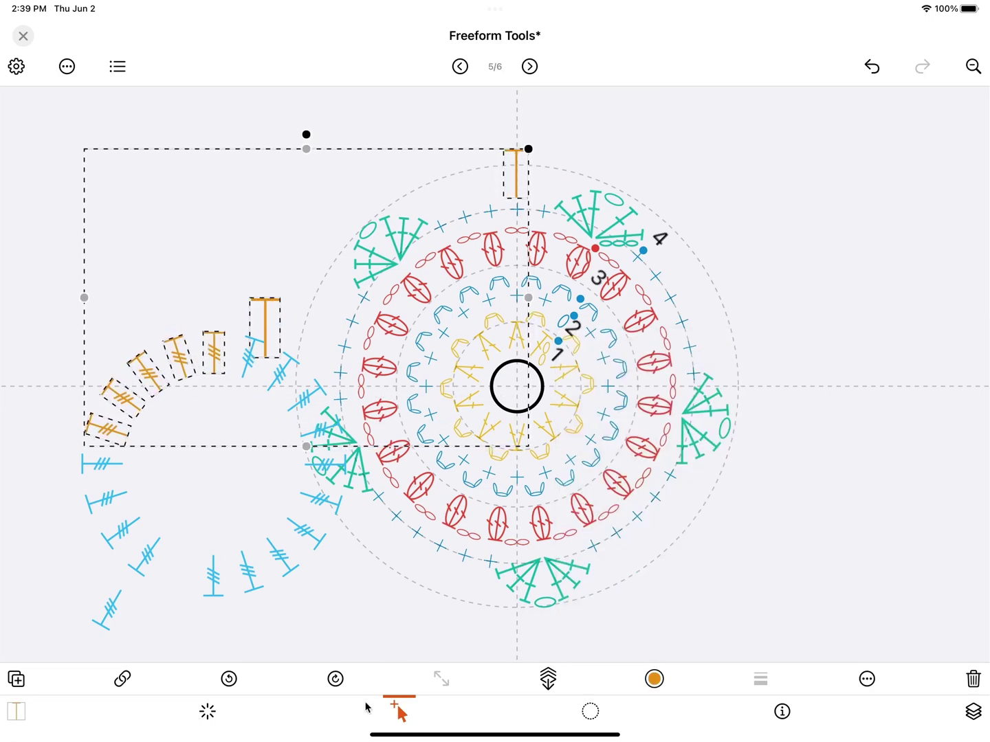
- Switch selection mode, try selecting lower-arc blue stitches, then clear the selection
left_click(399, 711)
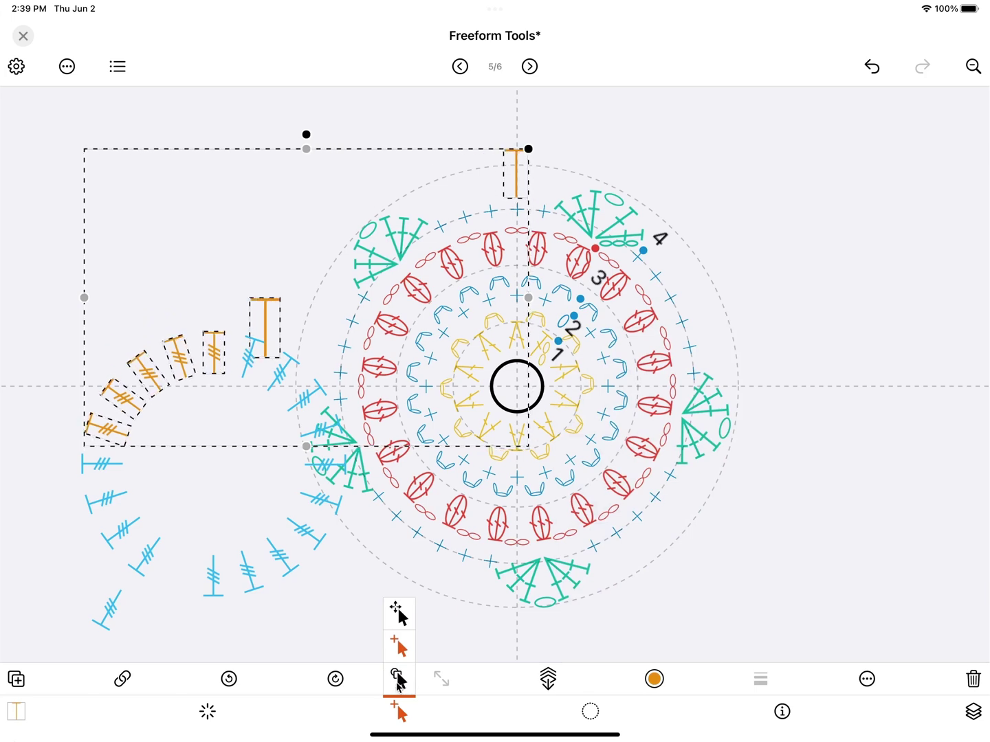
left_click(398, 679)
left_click(282, 575)
left_click(251, 580)
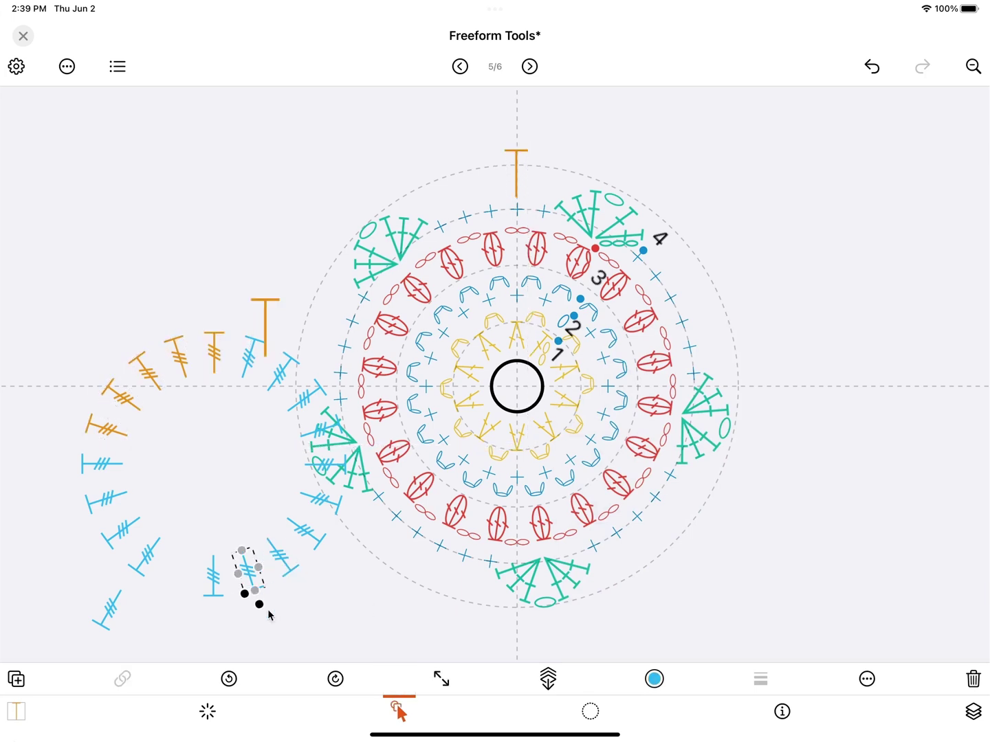
left_click(378, 639)
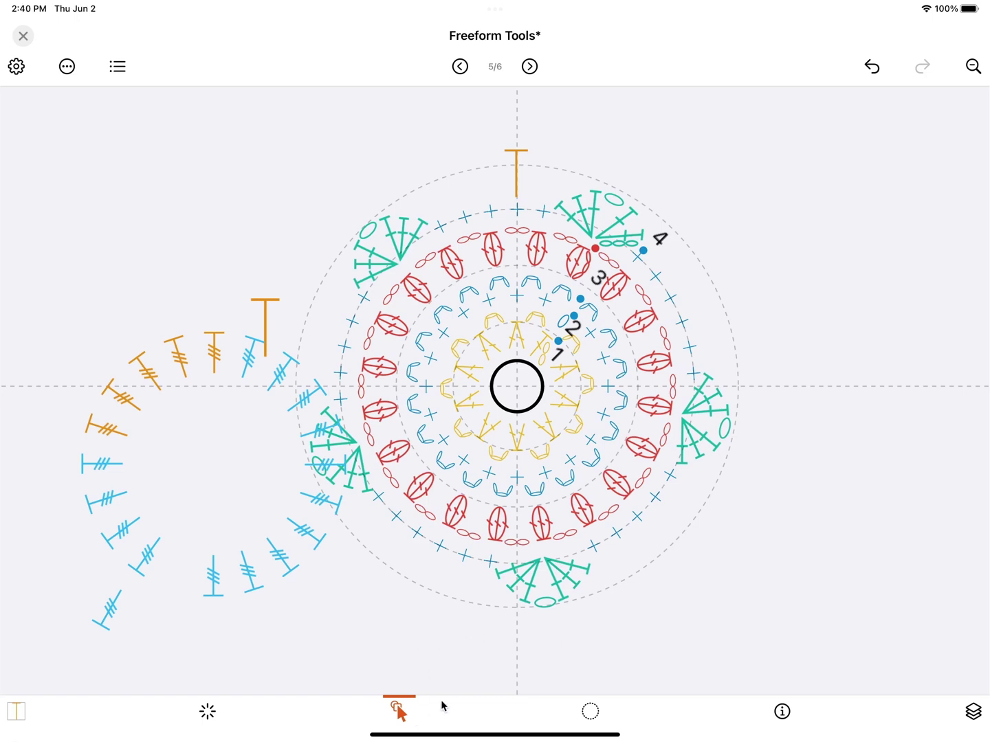
- Add a circular guide, centre it on the chart, and enlarge it to encircle the whole chart
left_click(589, 716)
left_click(721, 533)
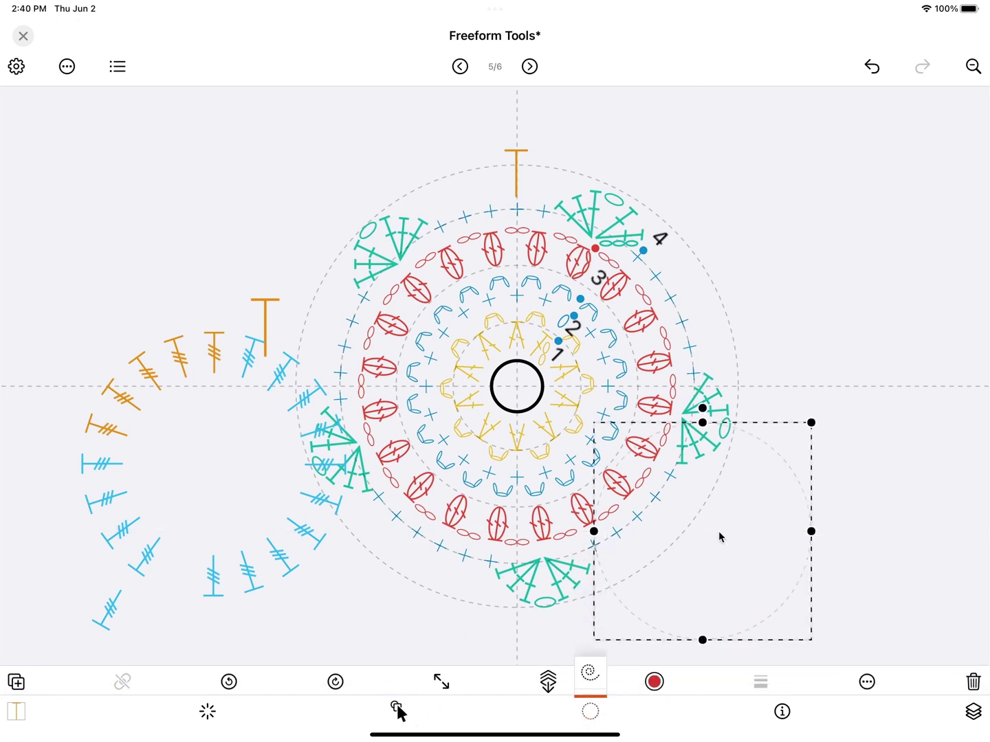
left_click_drag(720, 533, 534, 392)
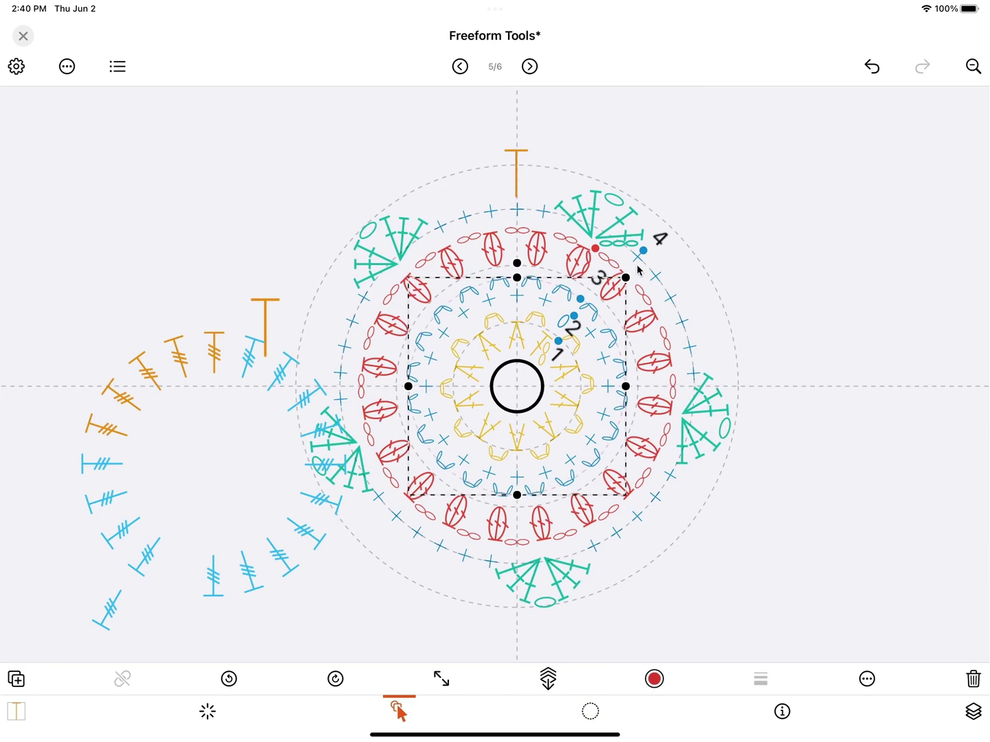
left_click_drag(632, 284, 770, 132)
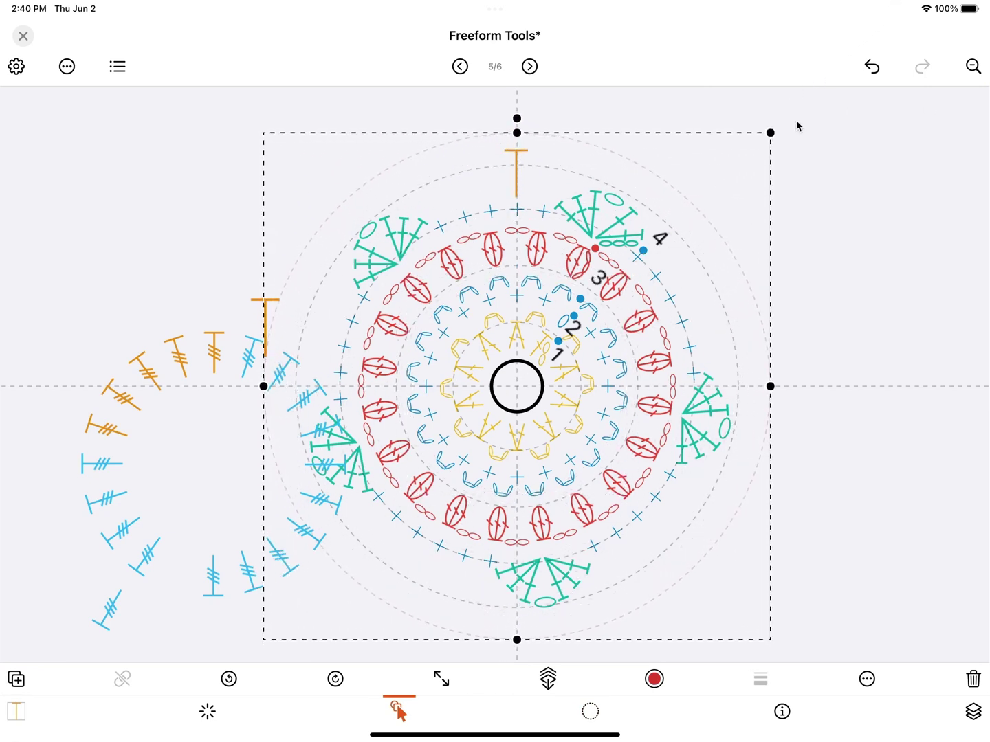
left_click_drag(770, 133, 806, 109)
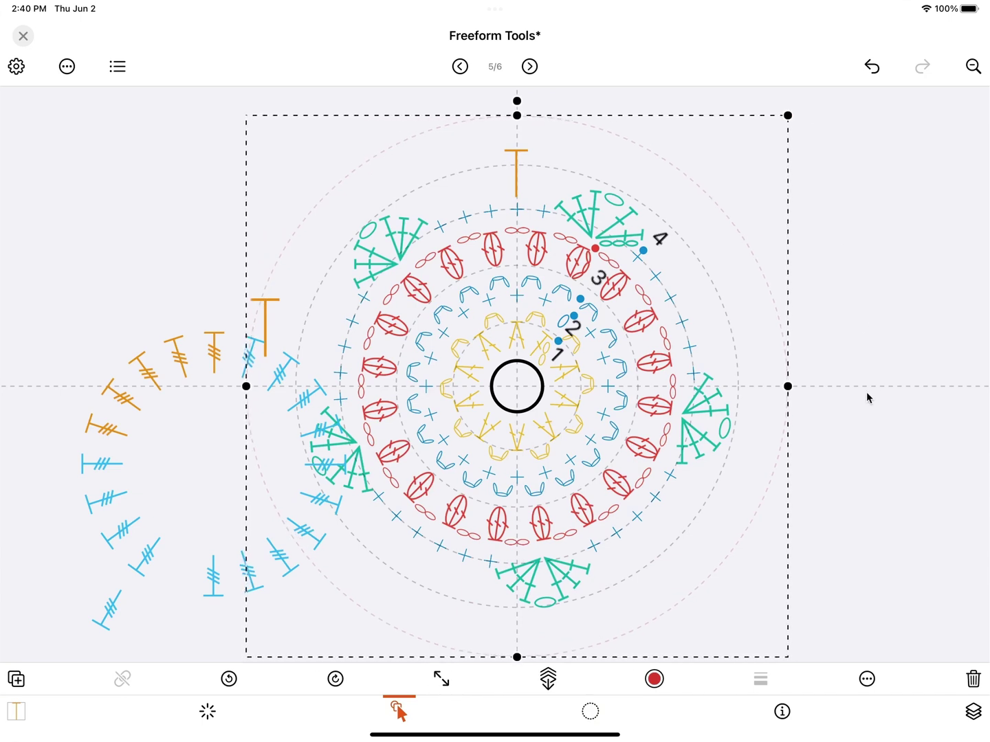
left_click(781, 713)
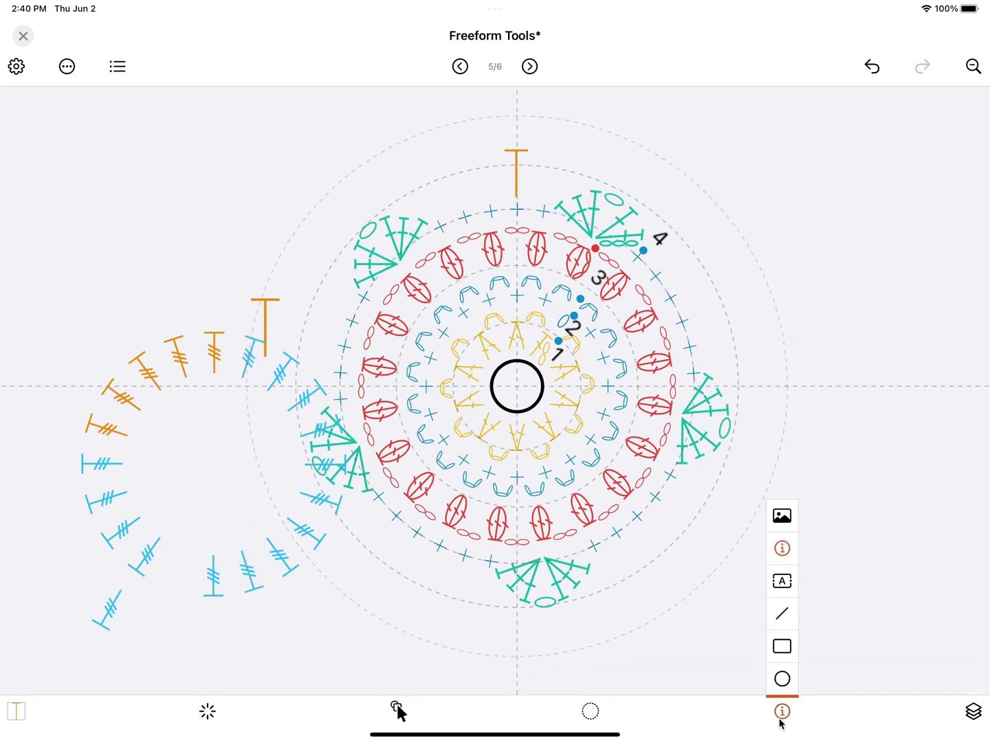
- Insert the chair image from Files and move it to the upper right
left_click(781, 517)
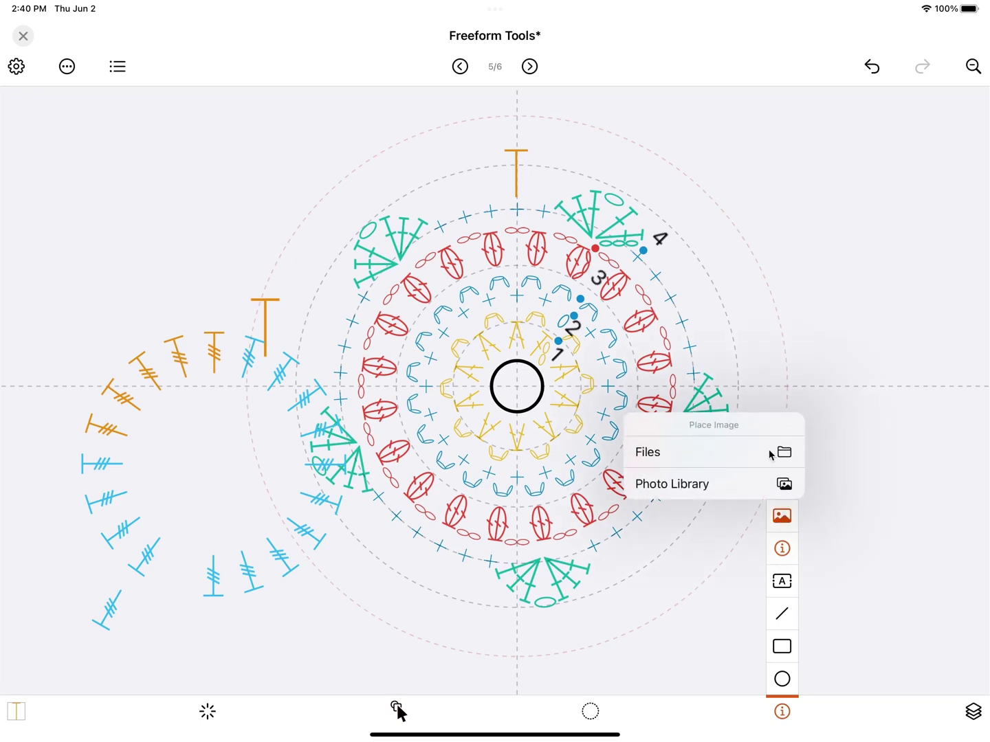
left_click(739, 452)
left_click(675, 158)
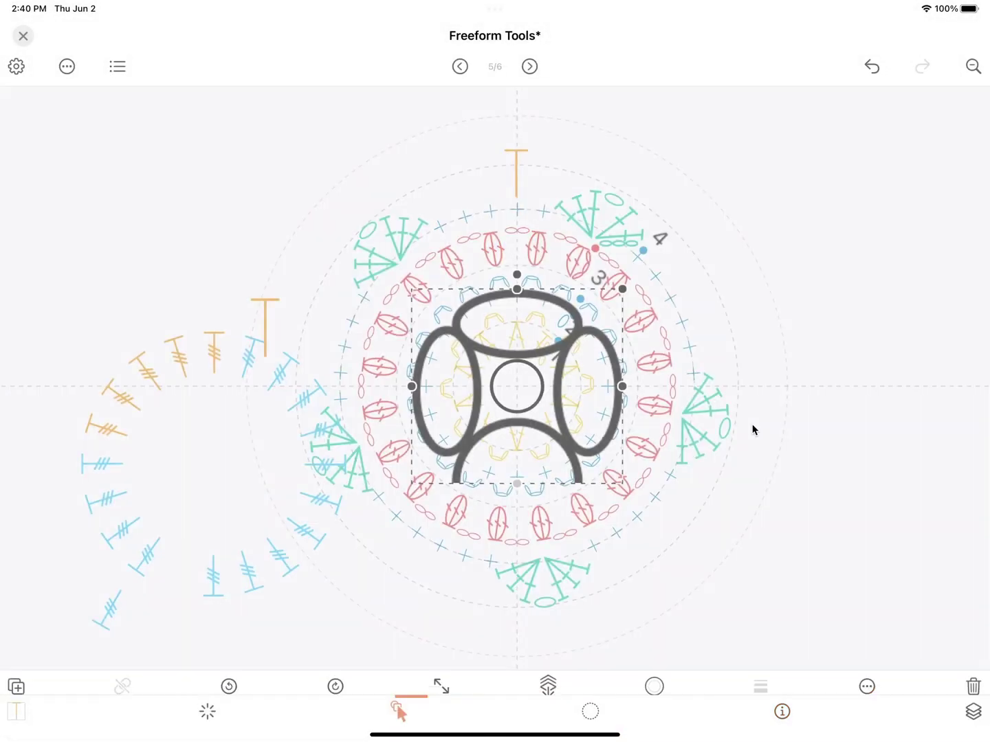
left_click_drag(566, 384, 820, 236)
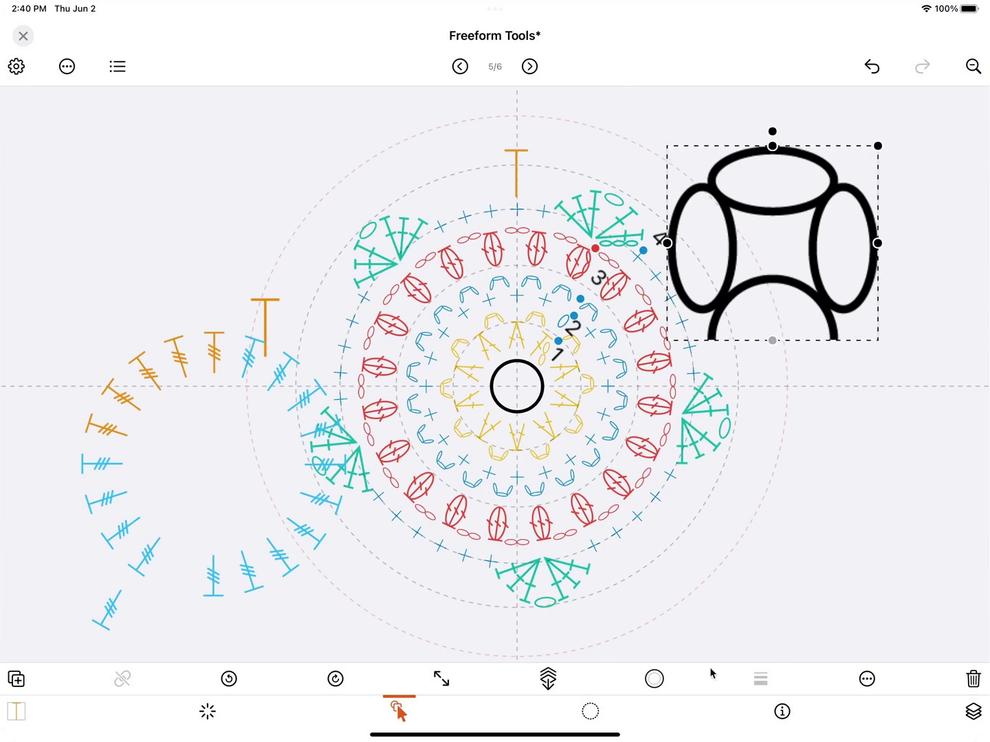
- Convert the chair image into a custom symbol with the description 'Tree'
left_click(866, 680)
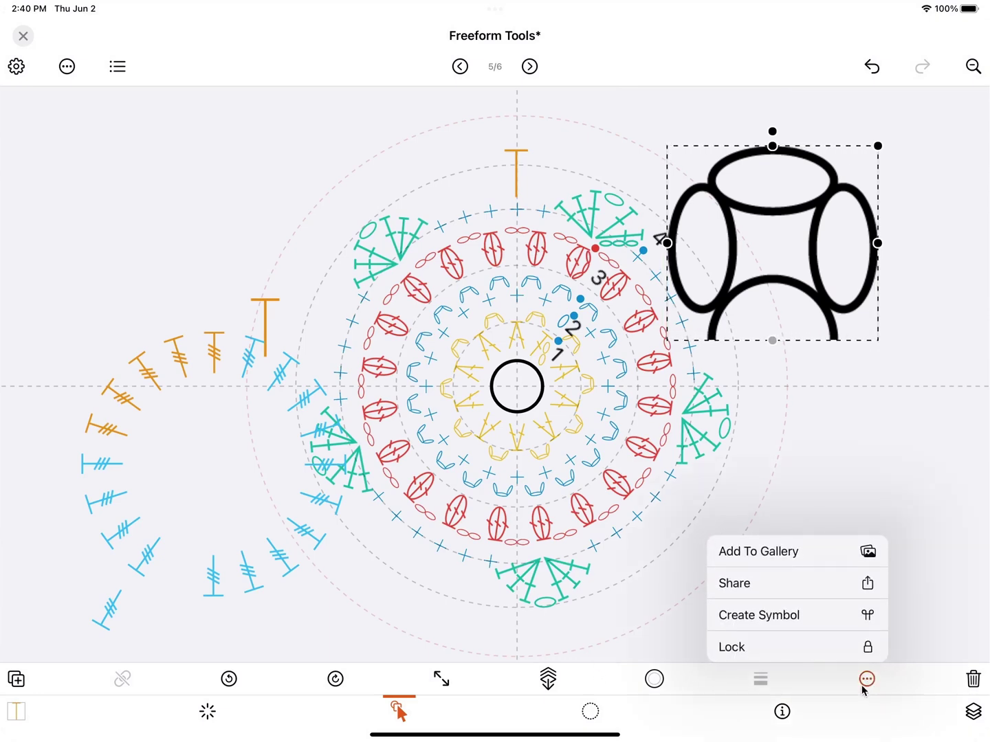
left_click(825, 617)
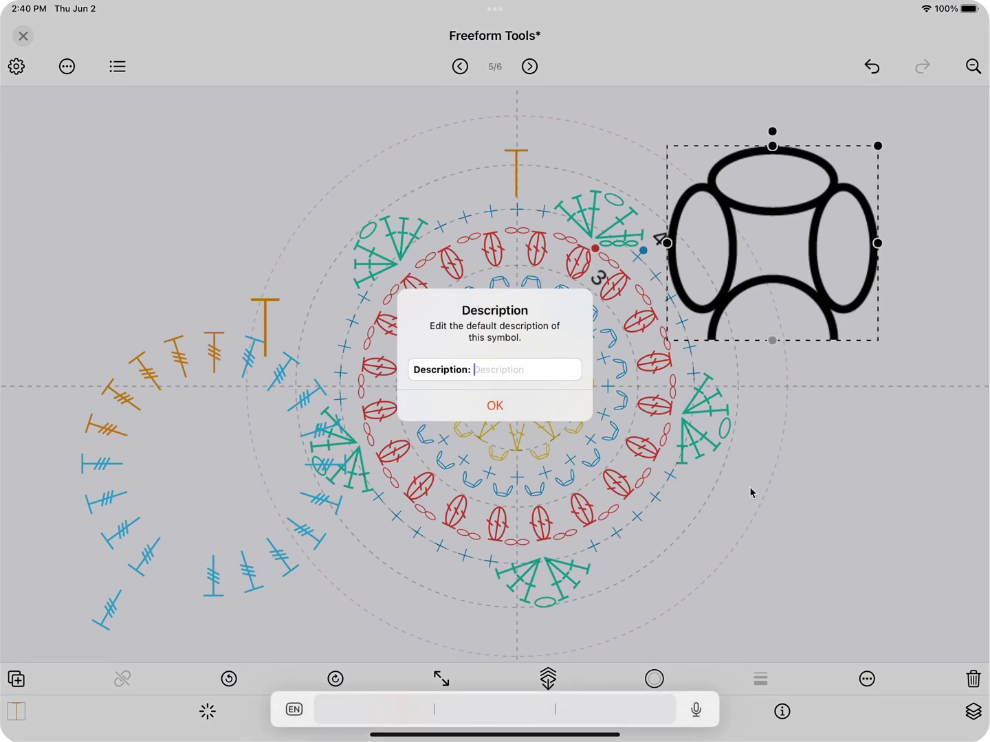
type("Tree")
key("Return")
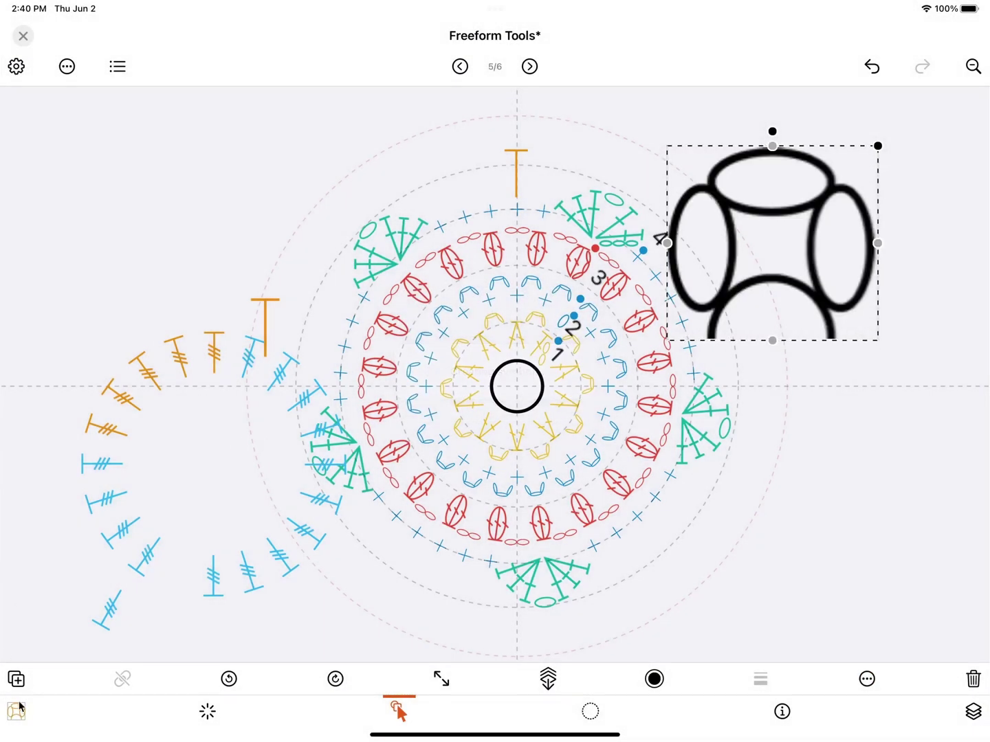
- Place the new chair symbol small and orange to the right of the chart
left_click(15, 713)
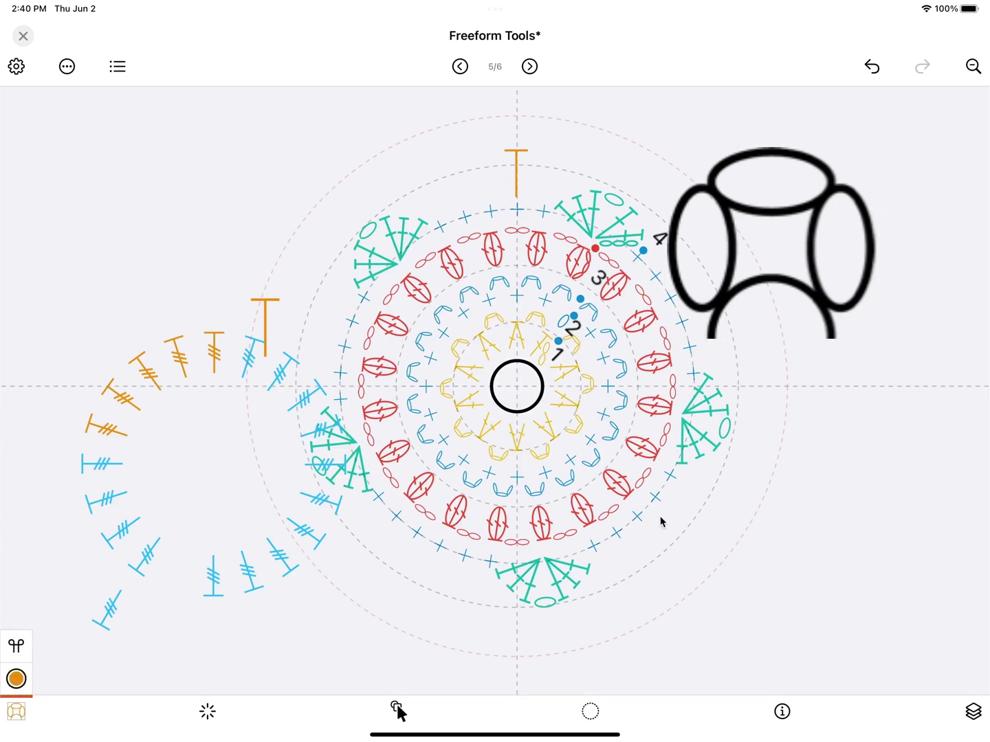
left_click(764, 474)
left_click_drag(794, 452, 845, 396)
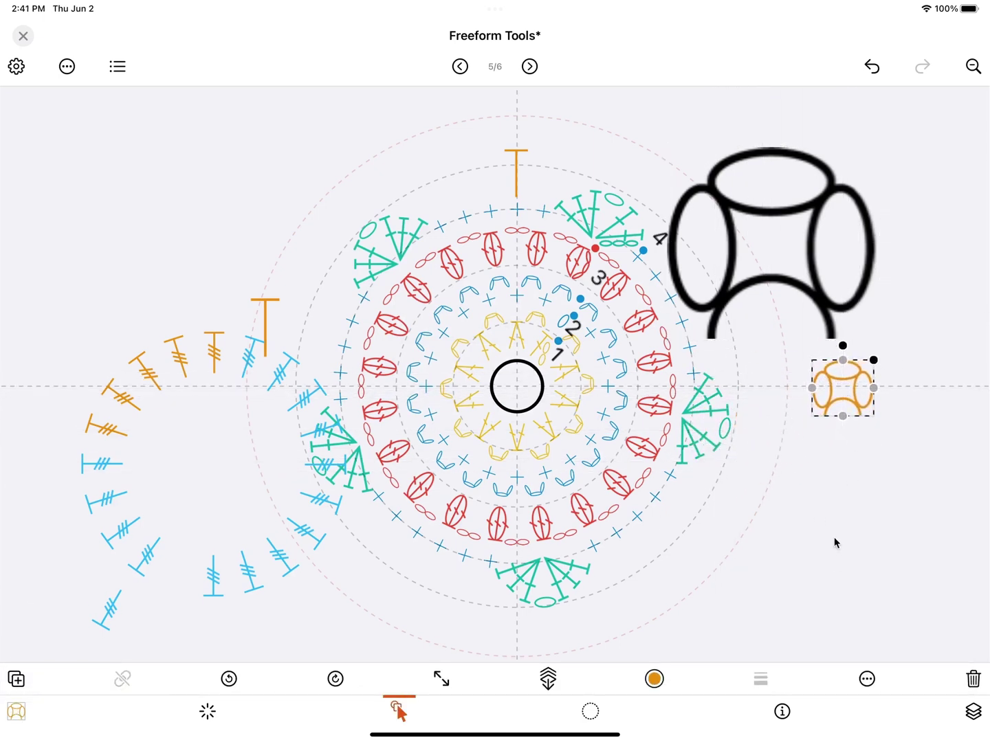
left_click(782, 712)
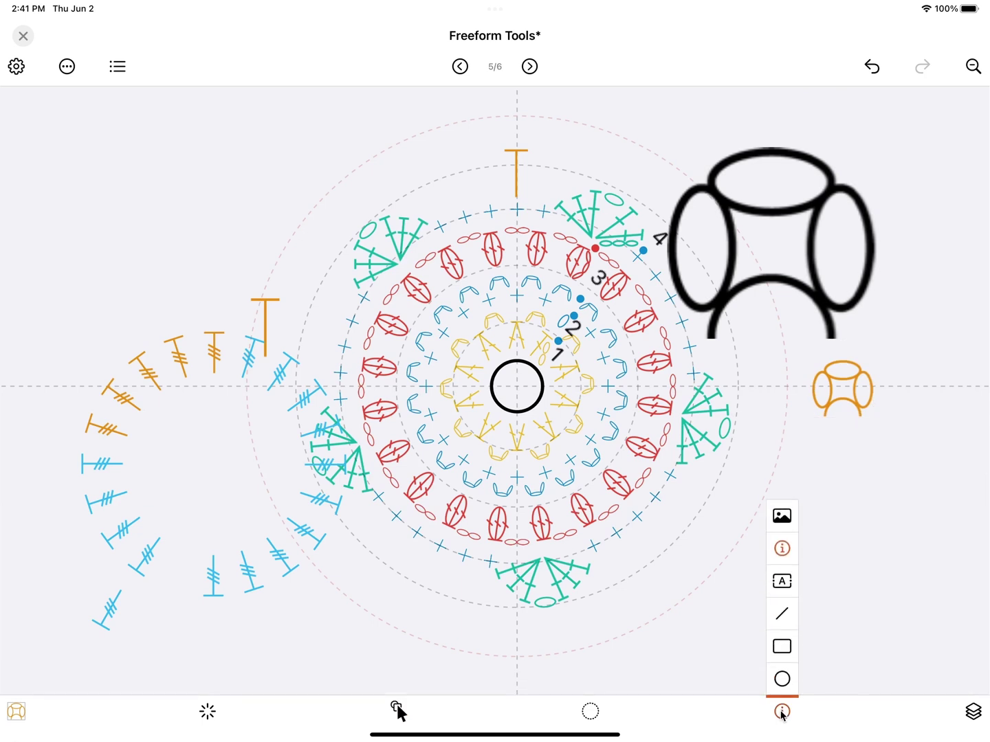
- Place an orange info dot below and right of the round chart
left_click(783, 550)
left_click(734, 519)
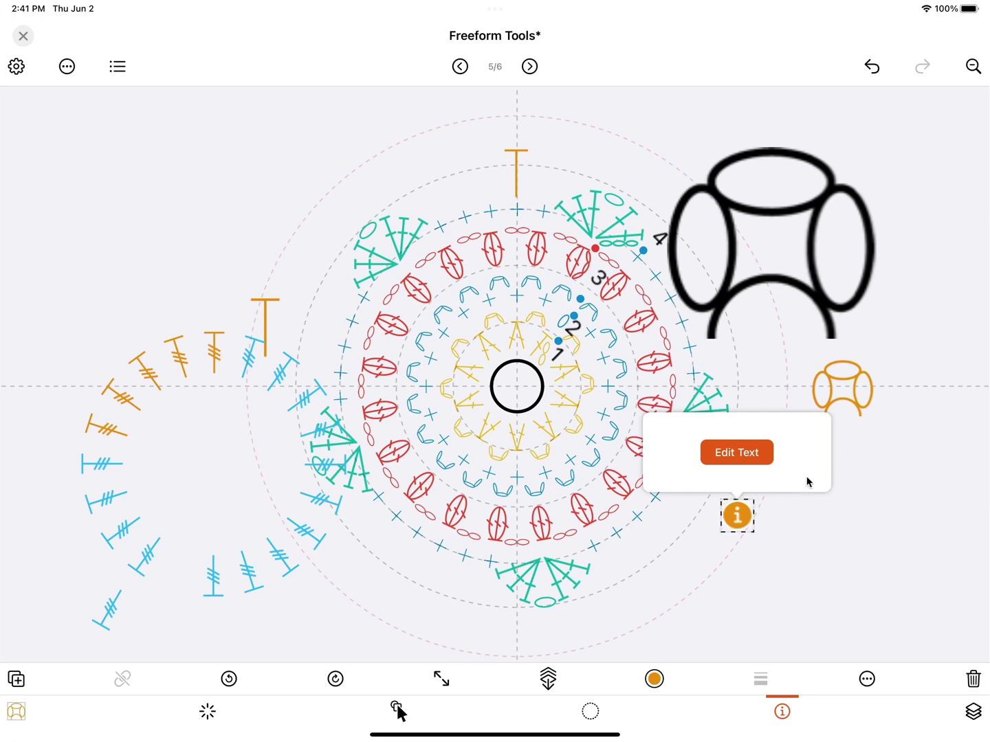
left_click(783, 712)
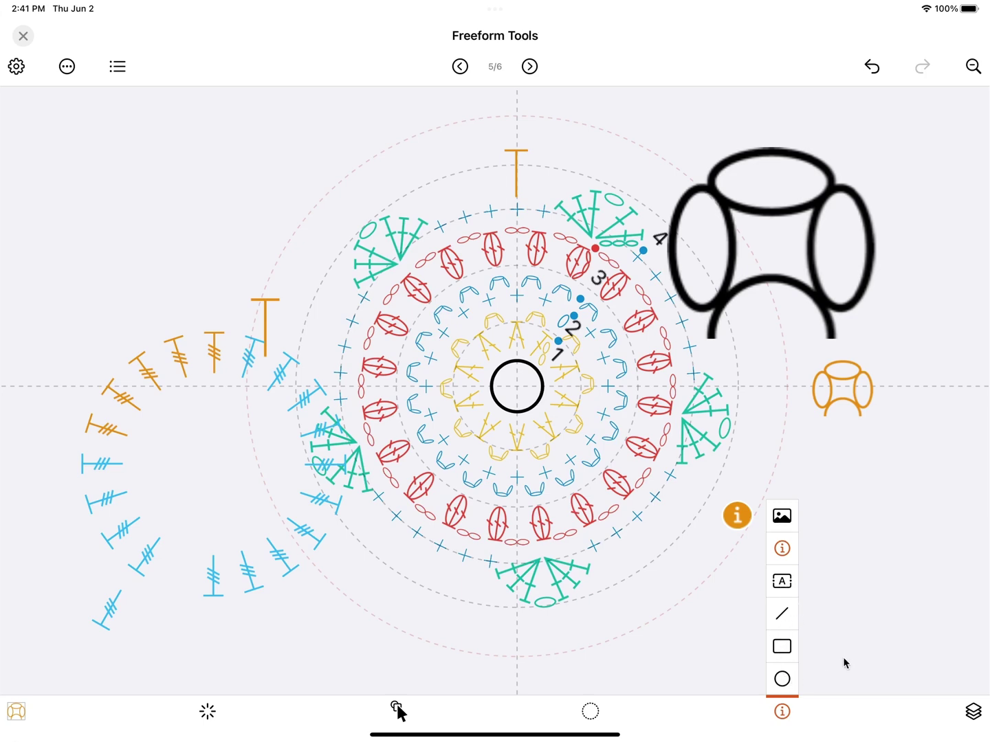
left_click(781, 714)
- Select the Mixed Group, both 3 chain arch layers and the 27 single crochet layer
left_click(971, 713)
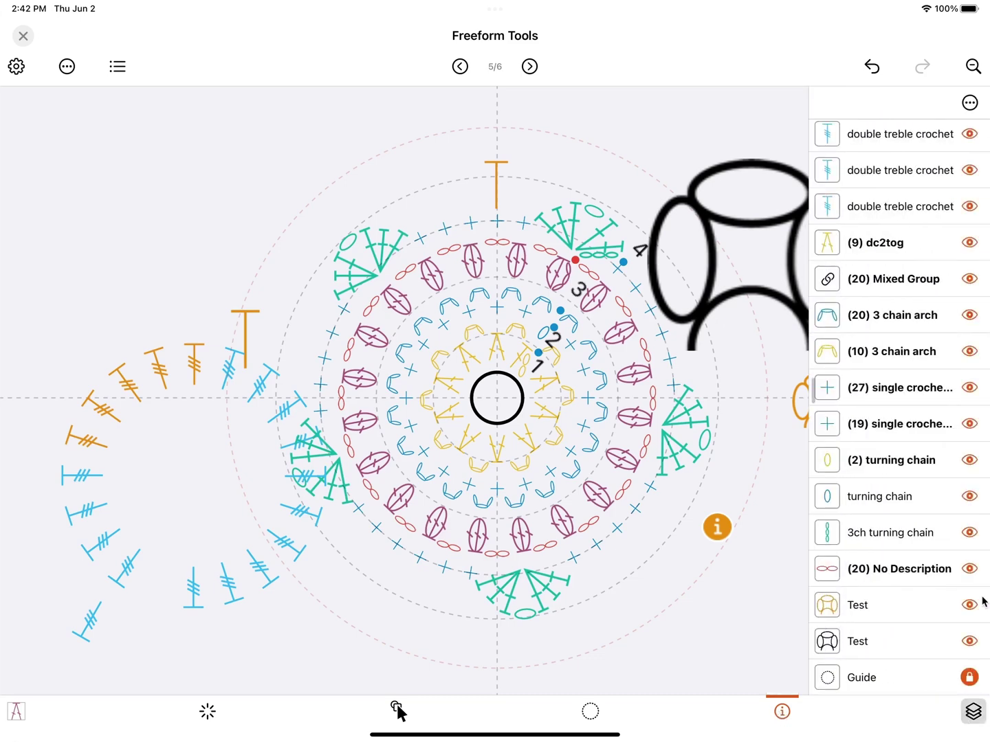
left_click(878, 282)
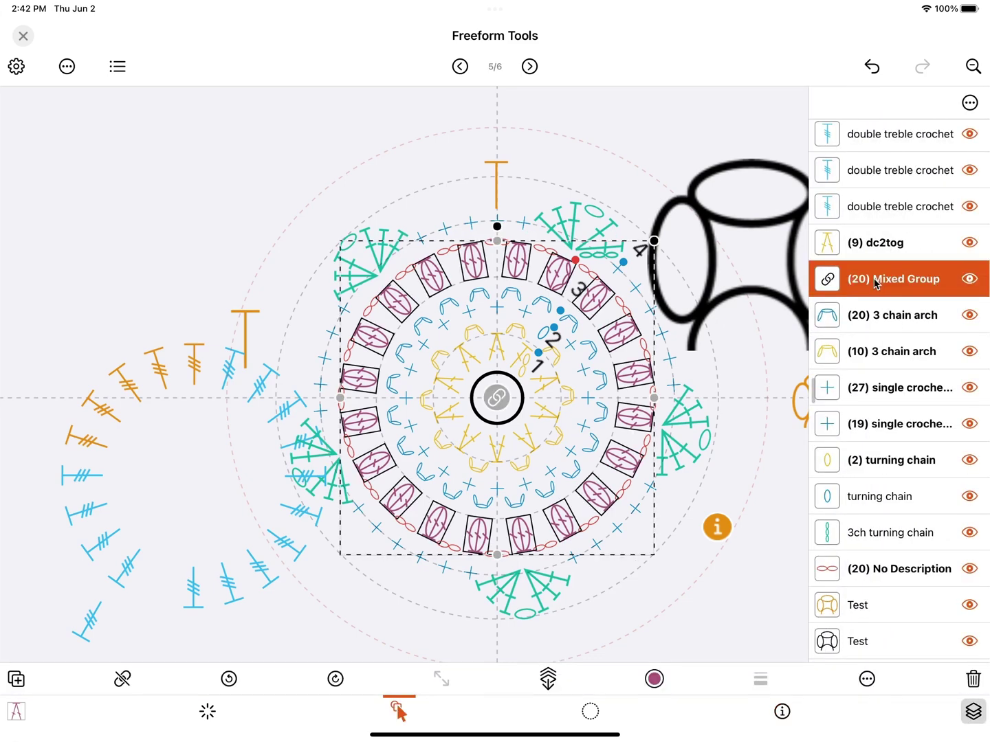
left_click(869, 320)
left_click(870, 353)
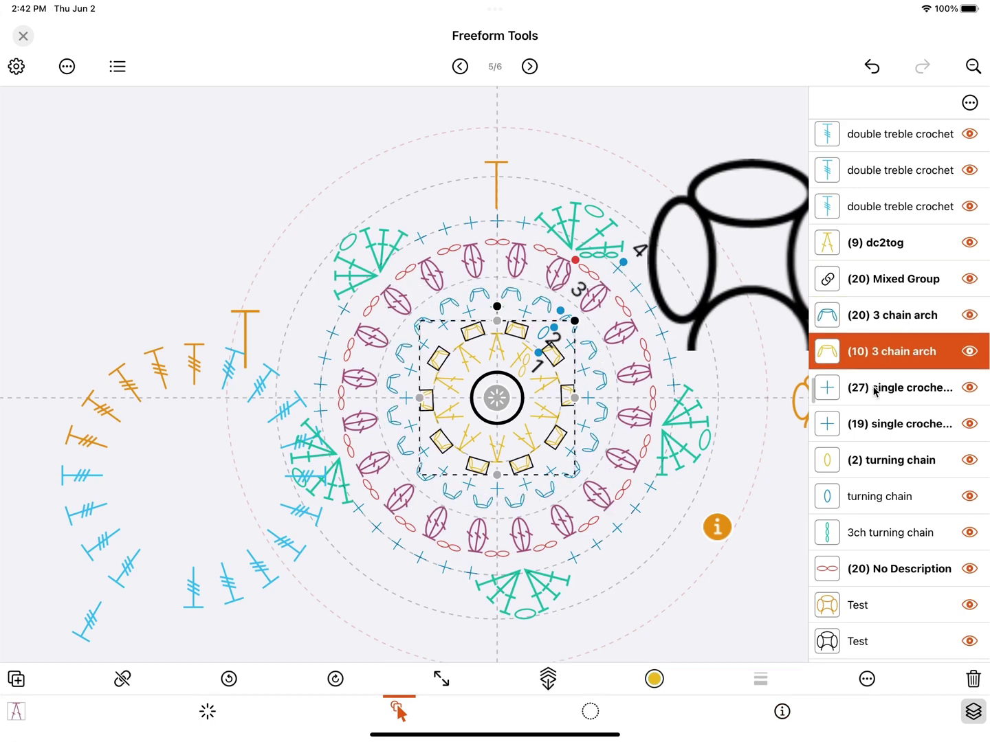
left_click(878, 396)
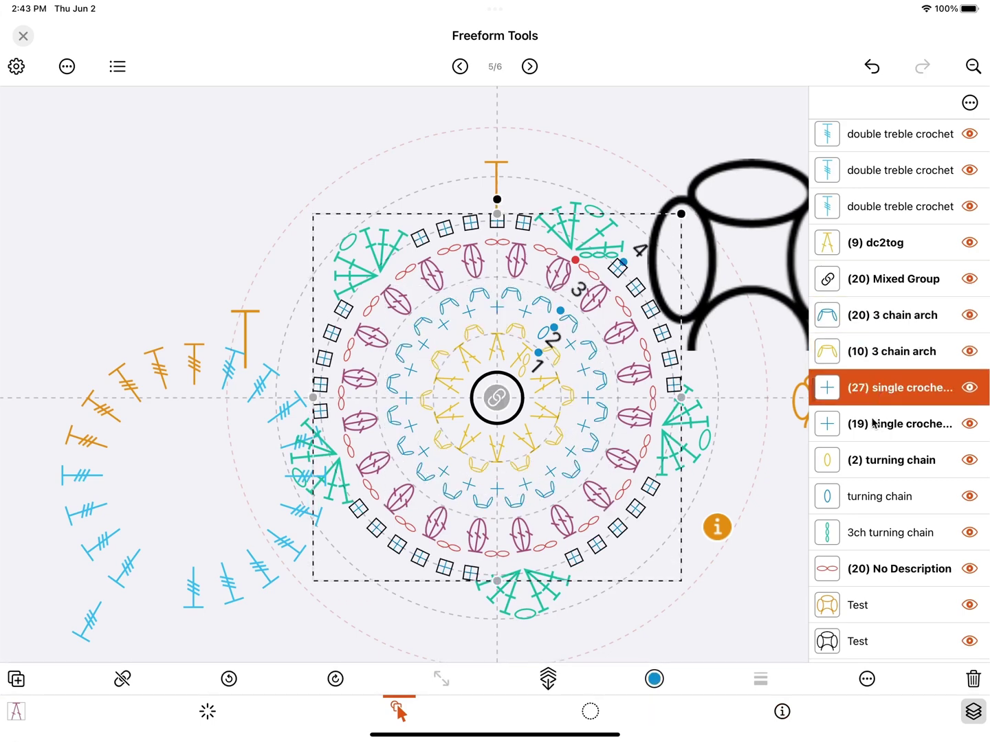
- Hide the 27 single crochet, both 3 chain arch and Mixed Group layers
left_click(969, 387)
left_click(970, 351)
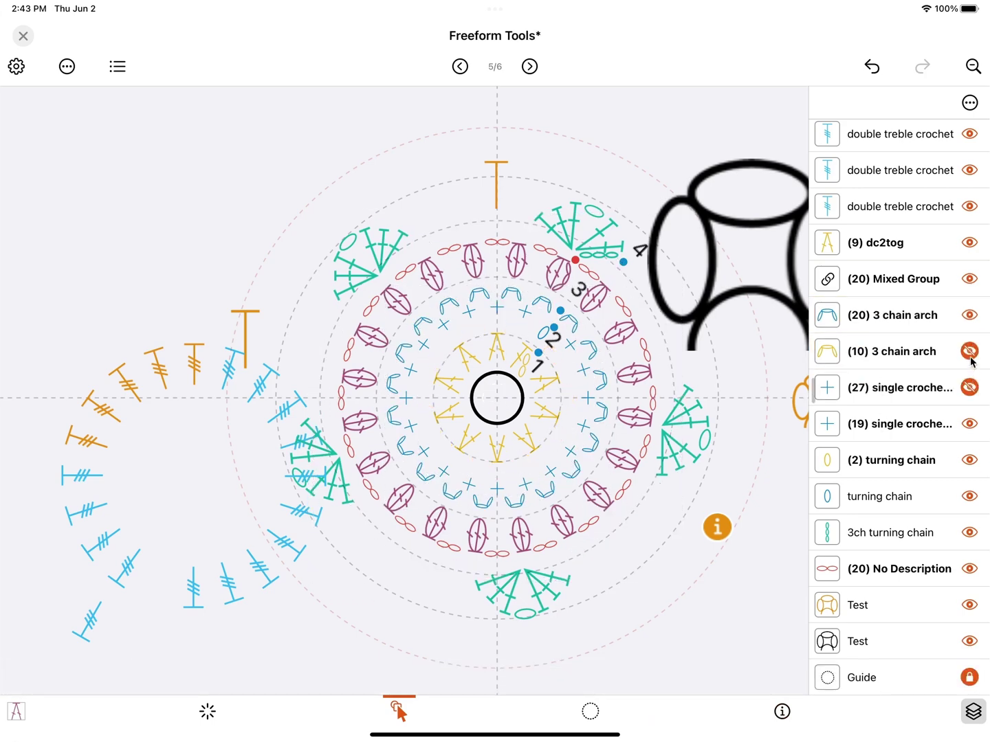
left_click(969, 315)
left_click(970, 278)
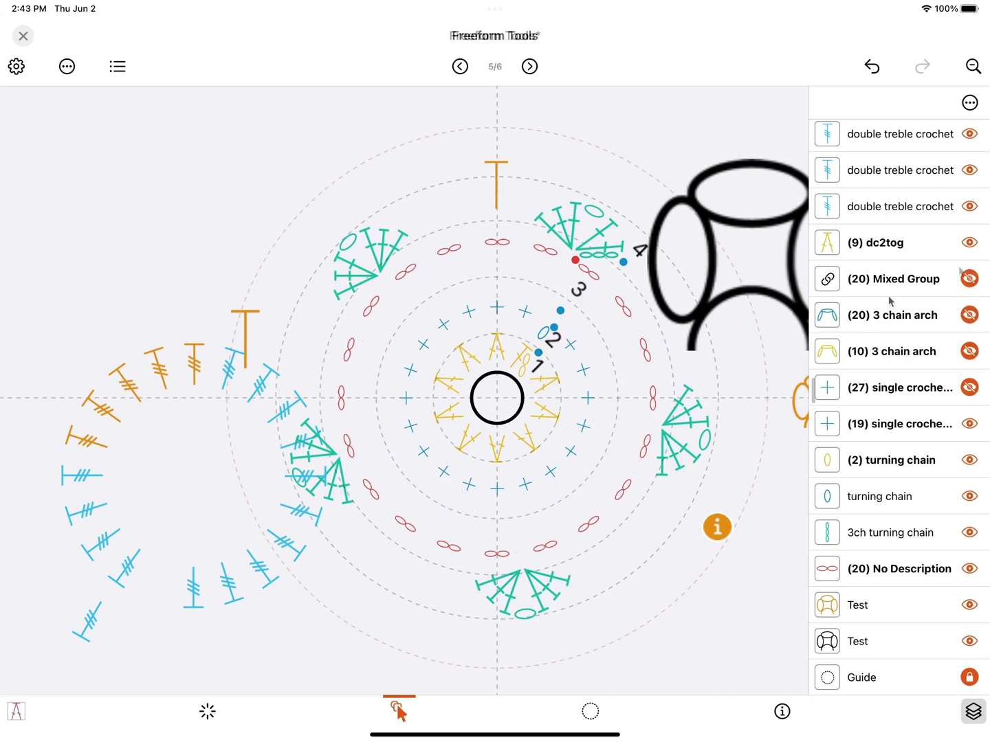
left_click(970, 102)
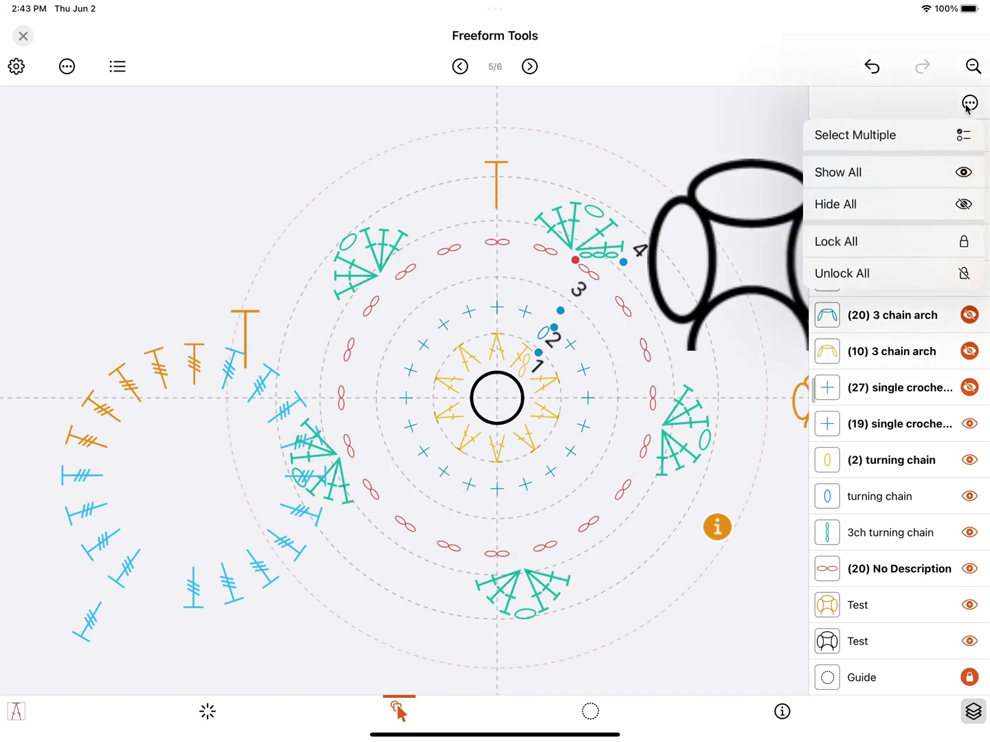